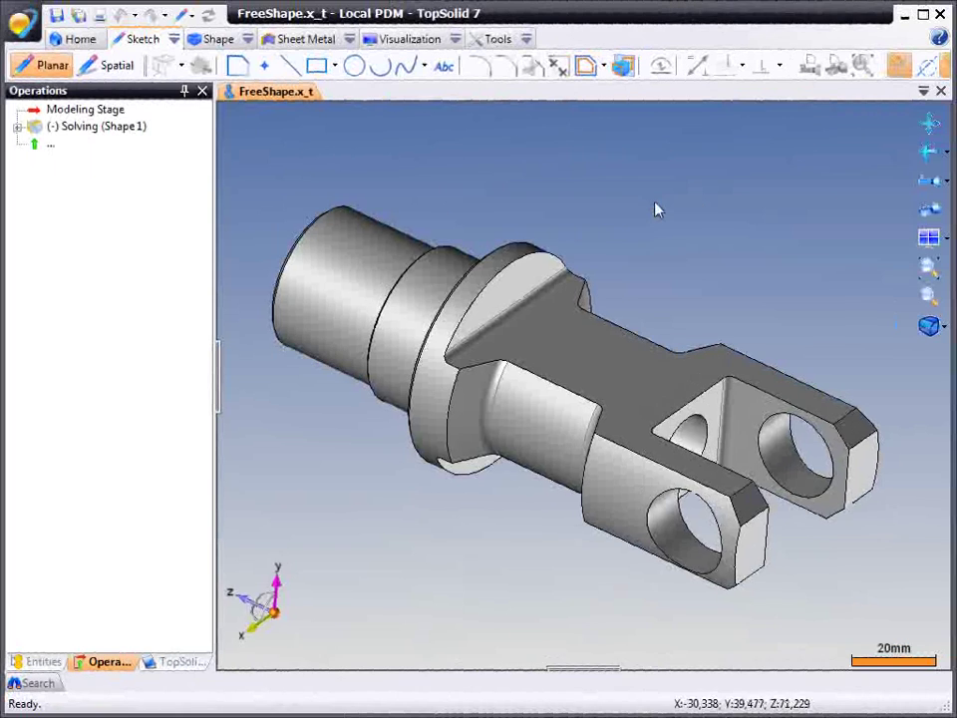
# Open the imported shape's Solving operation for editing.
pyautogui.moveTo(656, 207)
pyautogui.mouseDown(button='middle')
pyautogui.moveTo(628, 209)
pyautogui.moveTo(652, 201)
pyautogui.mouseUp(button='middle')
pyautogui.click(119, 127)
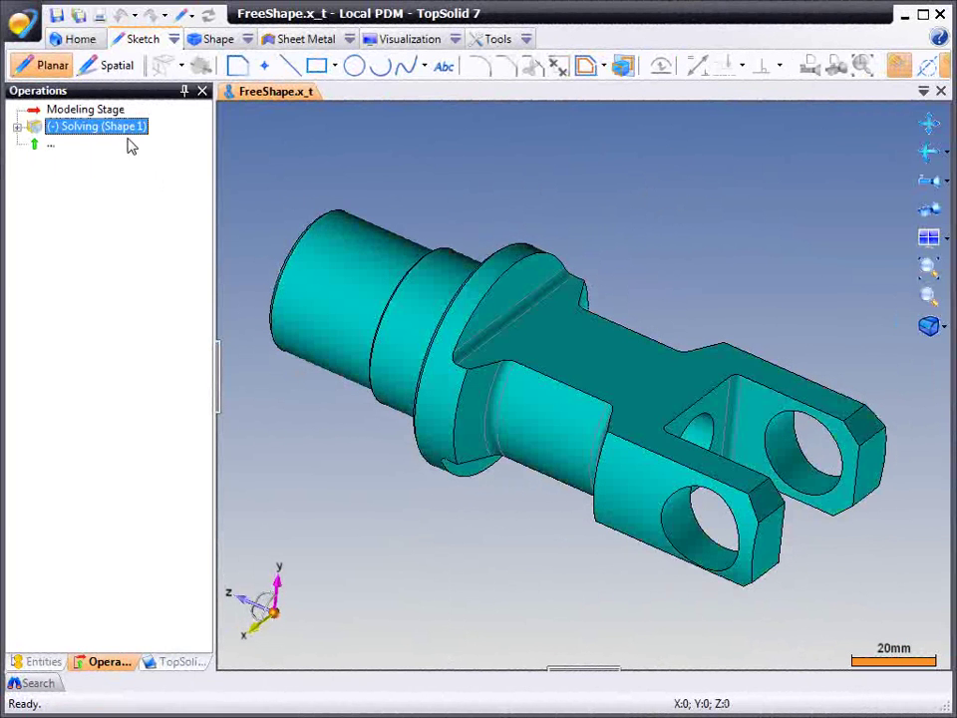
pyautogui.click(355, 176)
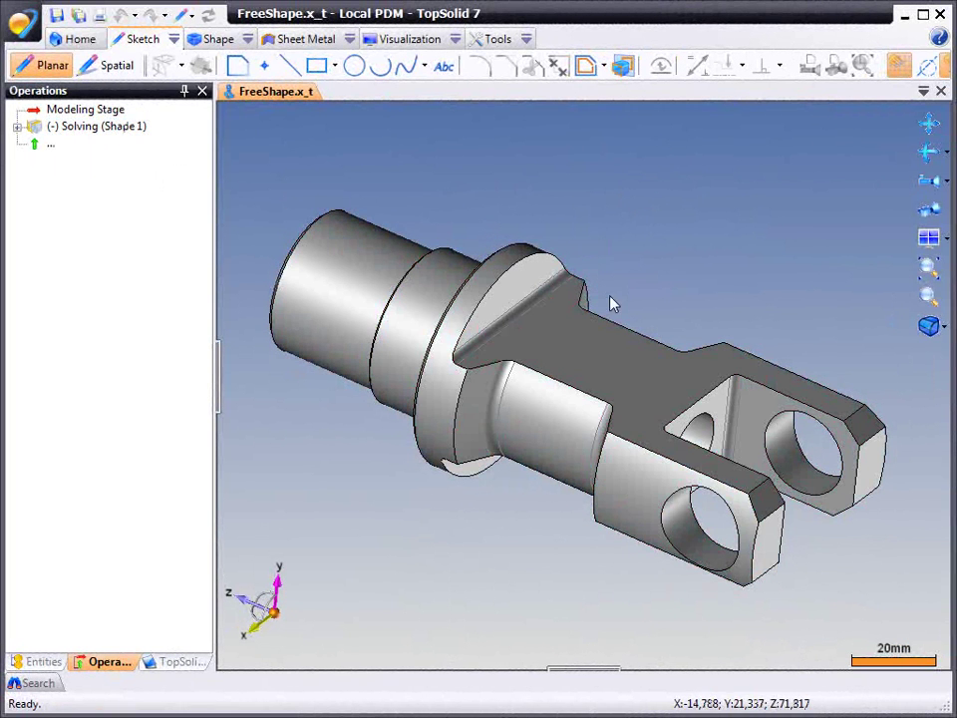
pyautogui.rightClick(592, 348)
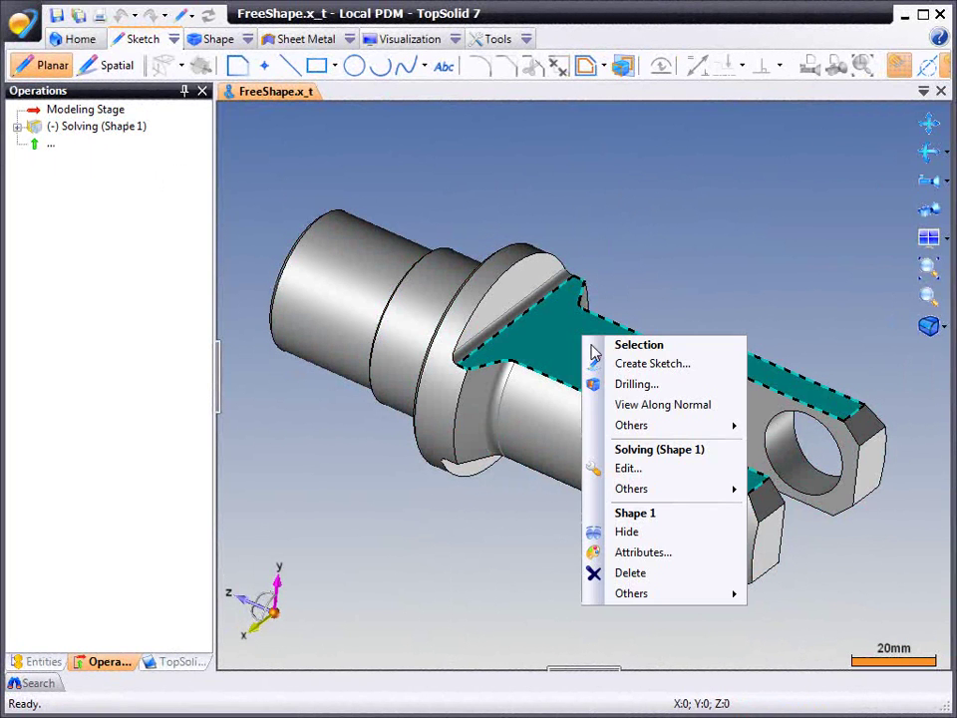
pyautogui.click(634, 470)
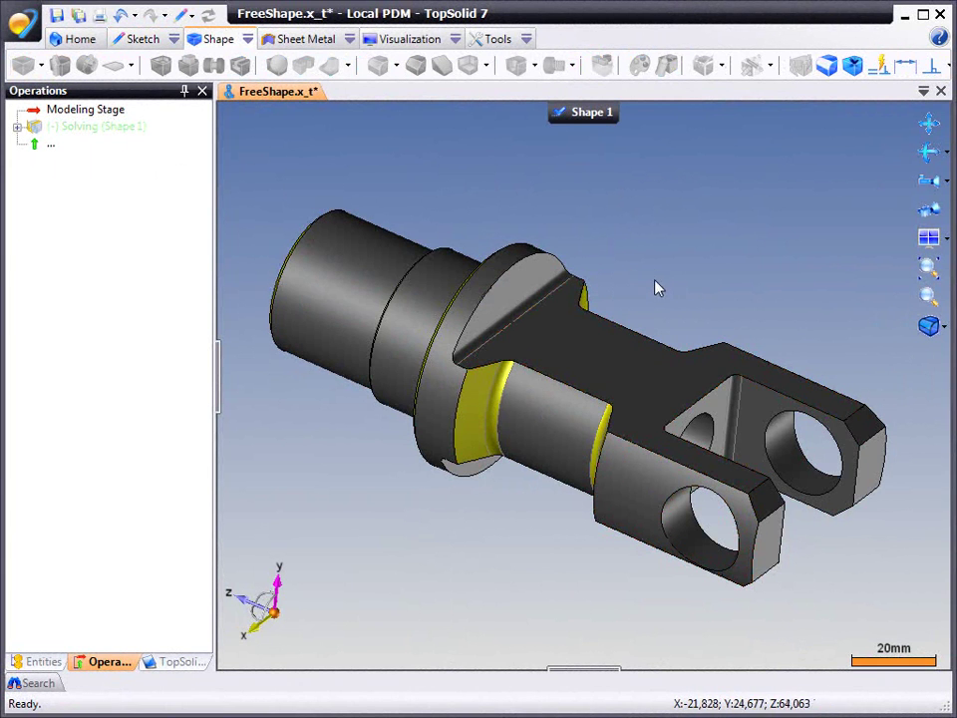
# Extract the two fillet faces between the flange and the flat faces on both sides of the body as one fillet operation.
pyautogui.moveTo(659, 288); pyautogui.dragTo(592, 234, button='middle')
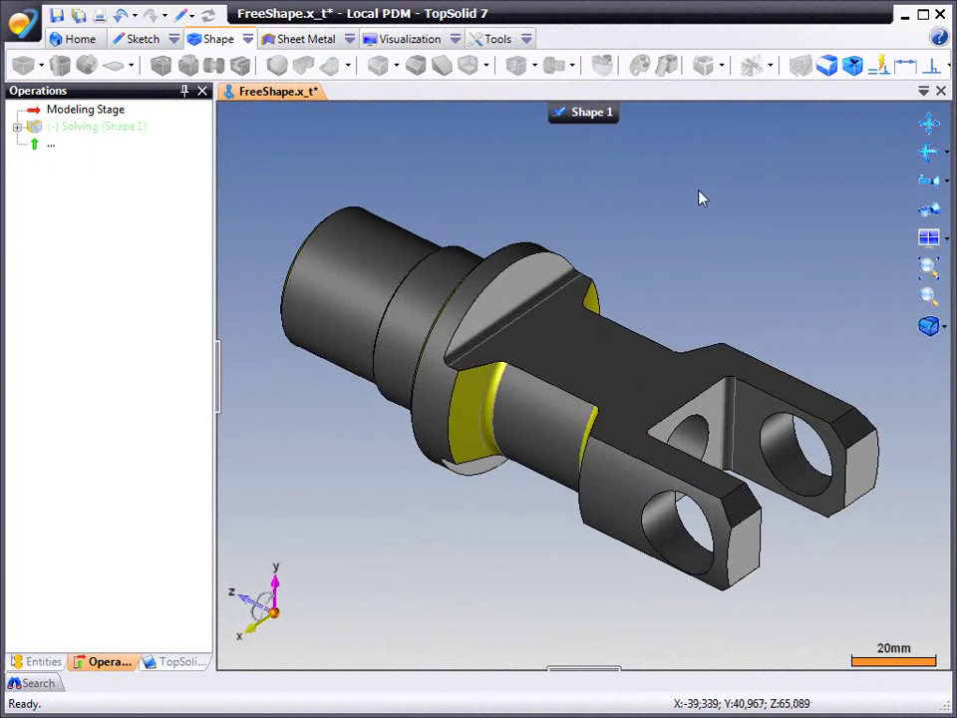
pyautogui.click(833, 72)
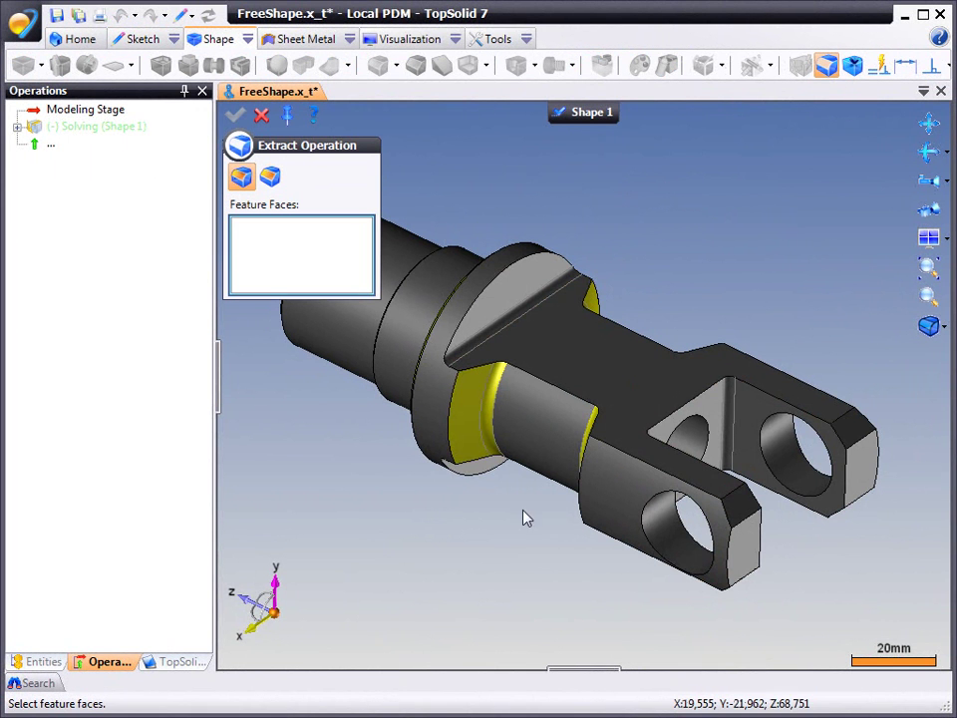
pyautogui.scroll(2, 556, 430)
pyautogui.click(515, 297)
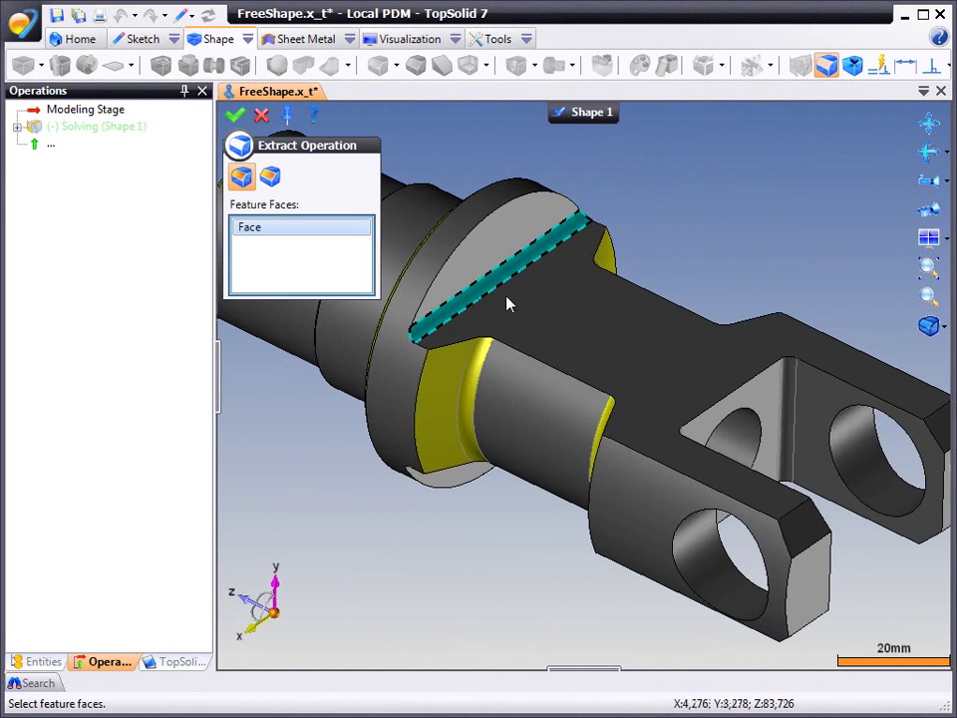
pyautogui.moveTo(506, 303); pyautogui.dragTo(519, 508, button='middle')
pyautogui.click(509, 484)
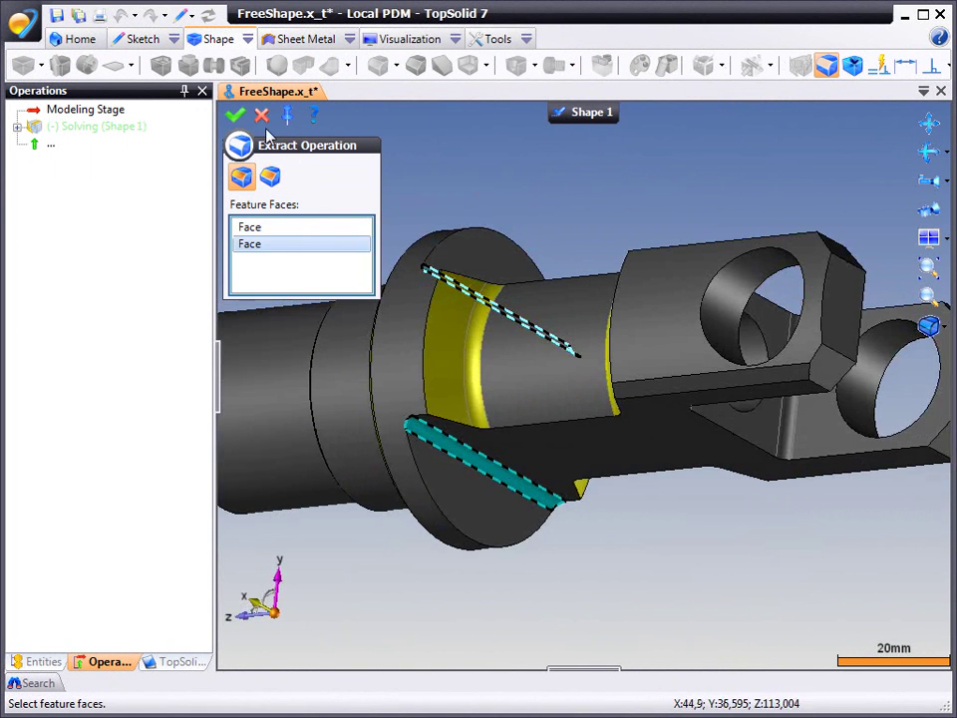
pyautogui.click(236, 116)
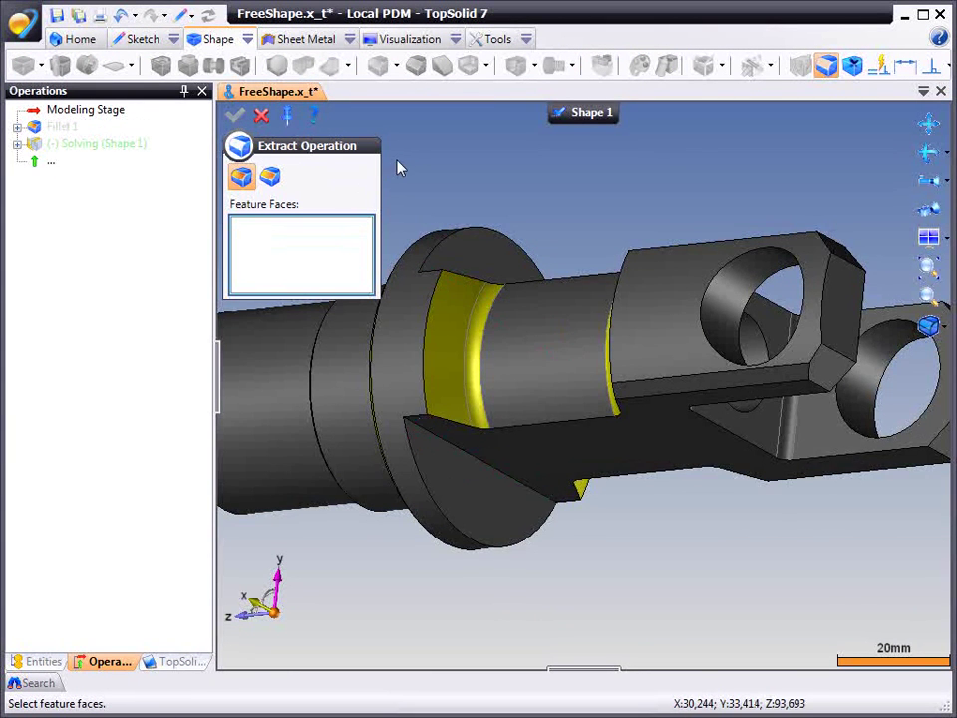
# Extract the two fillet faces in the inner corners of the fork slot as one fillet operation.
pyautogui.moveTo(397, 167); pyautogui.dragTo(478, 299, button='middle')
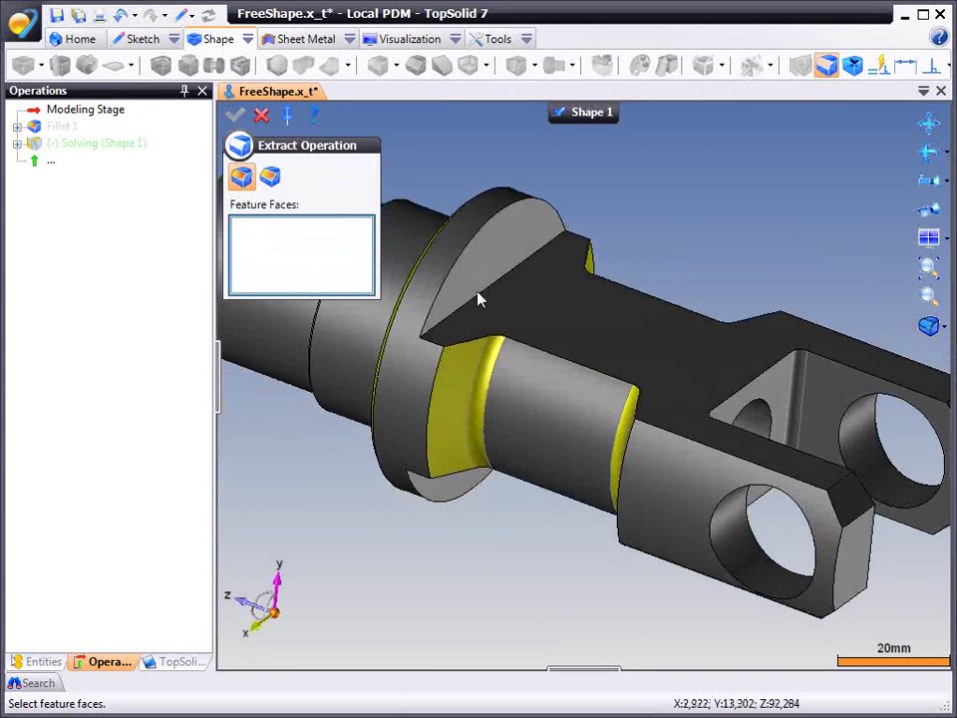
pyautogui.click(63, 126)
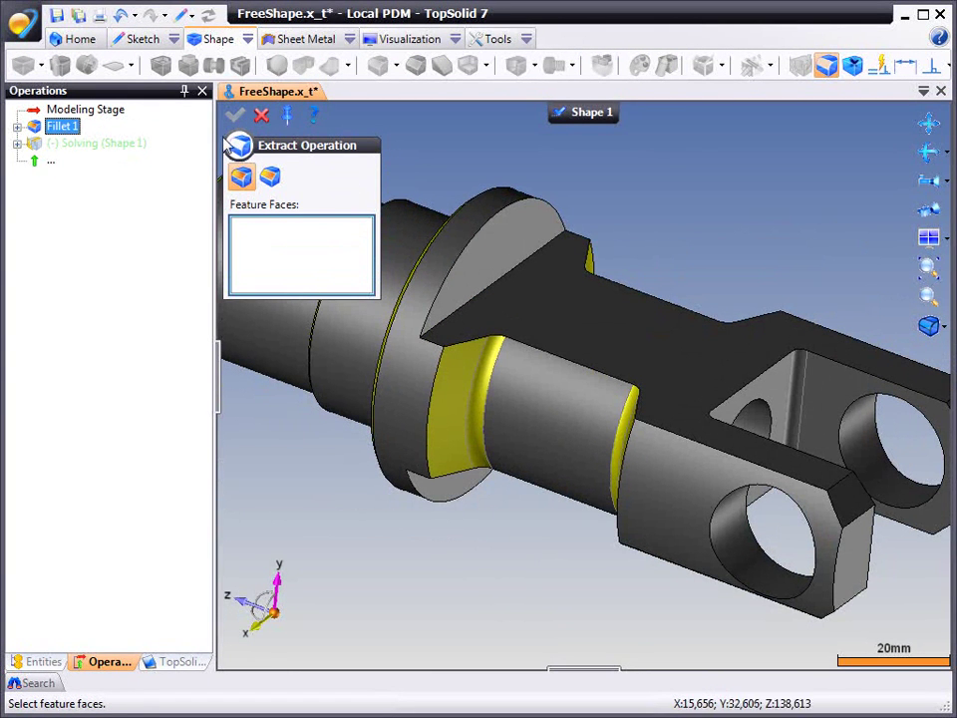
pyautogui.moveTo(477, 301); pyautogui.dragTo(753, 280, button='middle')
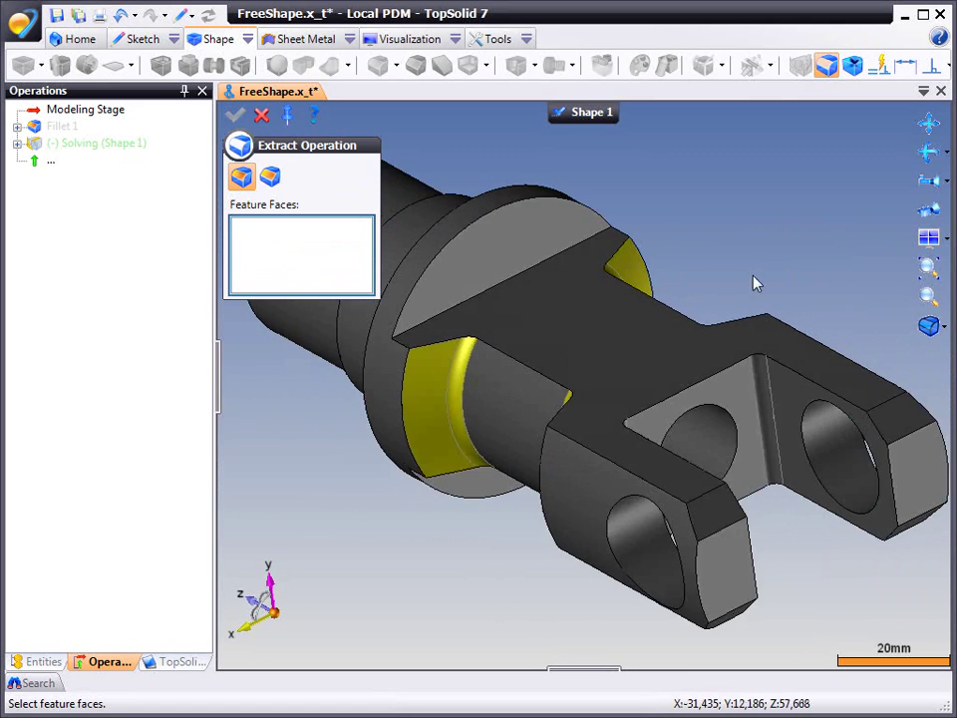
pyautogui.click(766, 384)
pyautogui.moveTo(765, 384); pyautogui.dragTo(495, 490, button='middle')
pyautogui.click(470, 499)
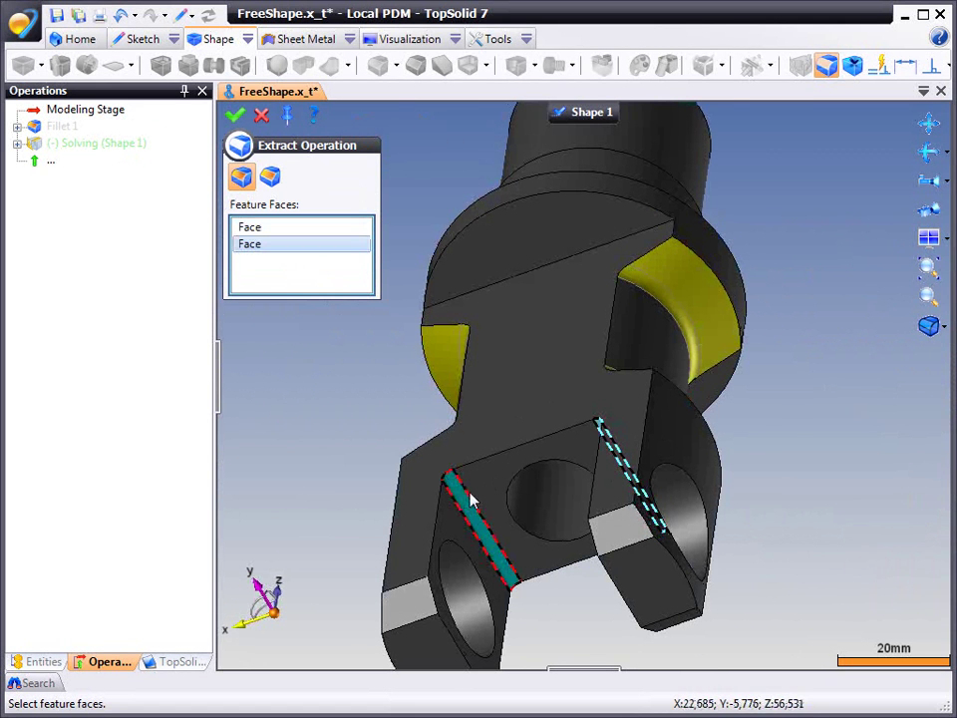
pyautogui.click(235, 118)
# Switch the extraction to chamfers and extract the chamfer around the shaft's free end.
pyautogui.moveTo(314, 406); pyautogui.dragTo(344, 243, button='middle')
pyautogui.click(269, 177)
pyautogui.click(455, 410)
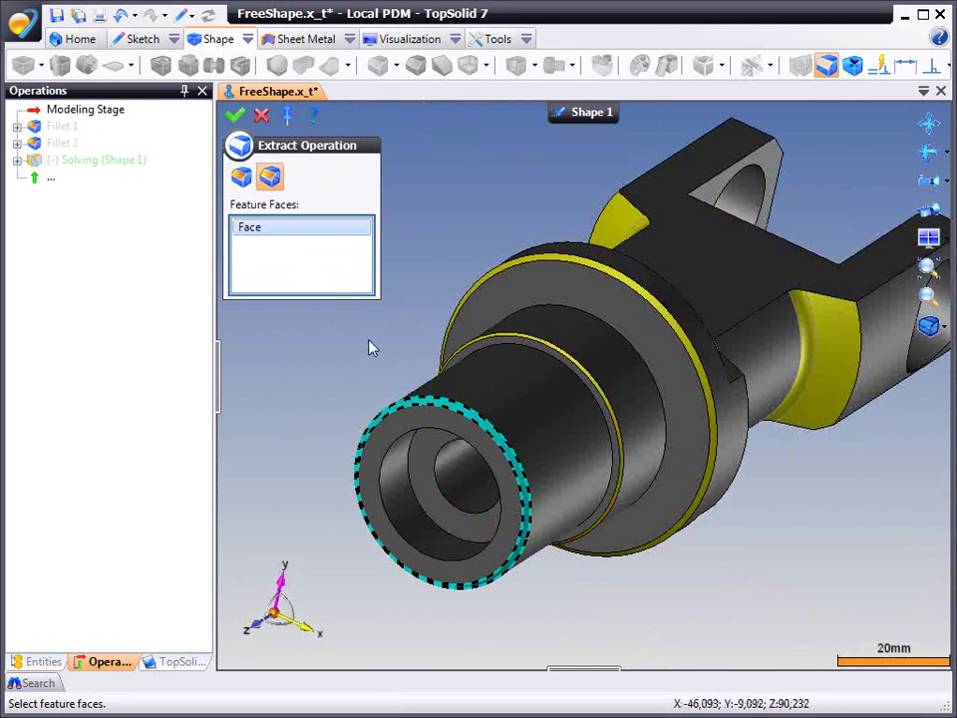
pyautogui.rightClick(370, 342)
pyautogui.click(370, 342)
# Extract the chamfer on the shaft's shoulder and the chamfer on the flange rim as separate chamfer operations.
pyautogui.scroll(5, 534, 338)
pyautogui.click(496, 348)
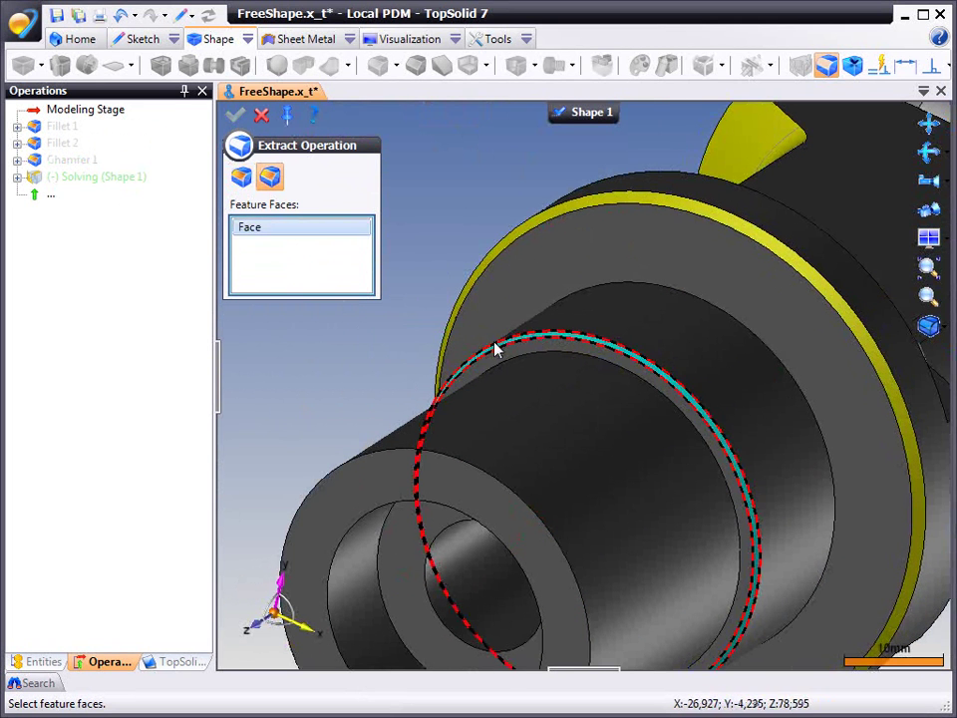
pyautogui.click(384, 352)
pyautogui.click(447, 222)
pyautogui.middleClick(445, 211)
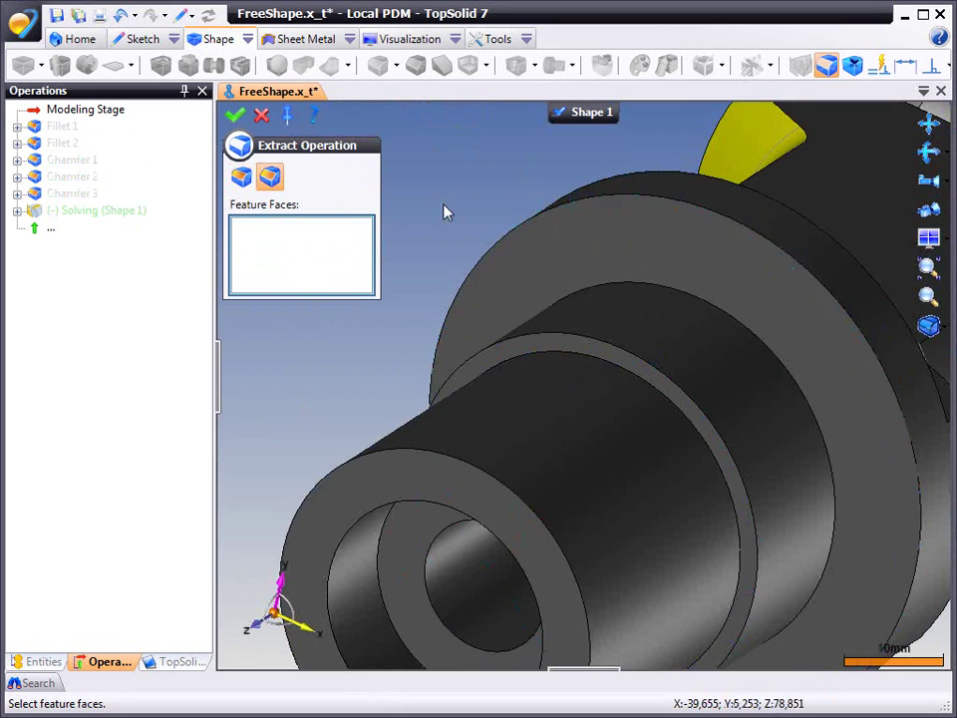
# Extract the narrow chamfer face where the larger shaft cylinder meets the flange.
pyautogui.moveTo(445, 211); pyautogui.dragTo(410, 272, button='middle')
pyautogui.click(469, 249)
pyautogui.rightClick(439, 182)
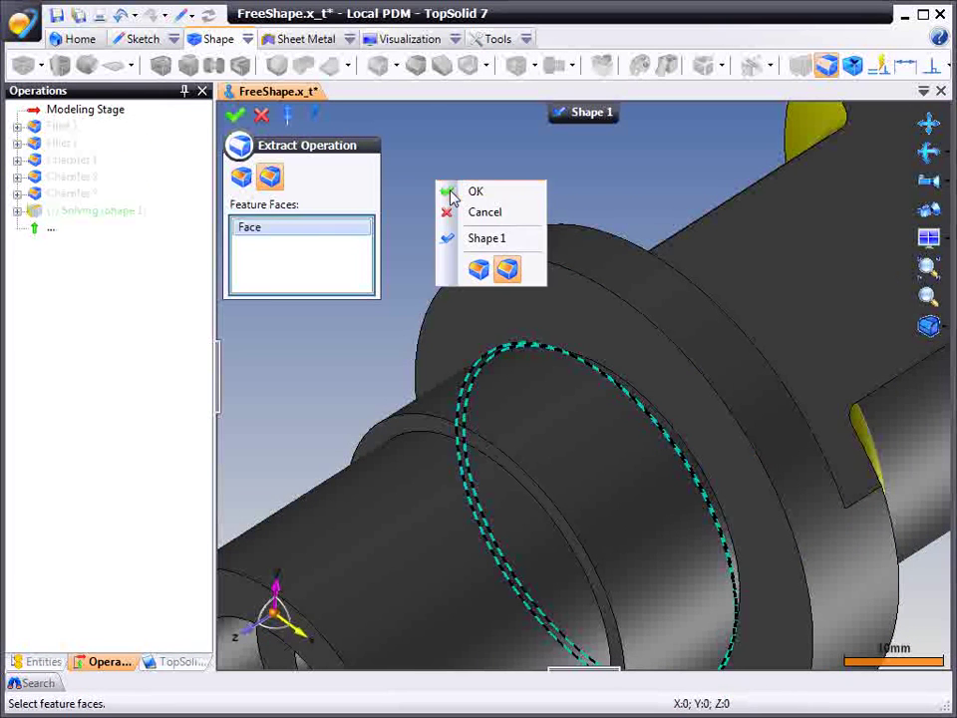
pyautogui.click(451, 195)
# End the Extract Operation command and finish editing the shape's Solving operation.
pyautogui.scroll(-3, 446, 229)
pyautogui.moveTo(447, 235); pyautogui.dragTo(539, 526, button='middle')
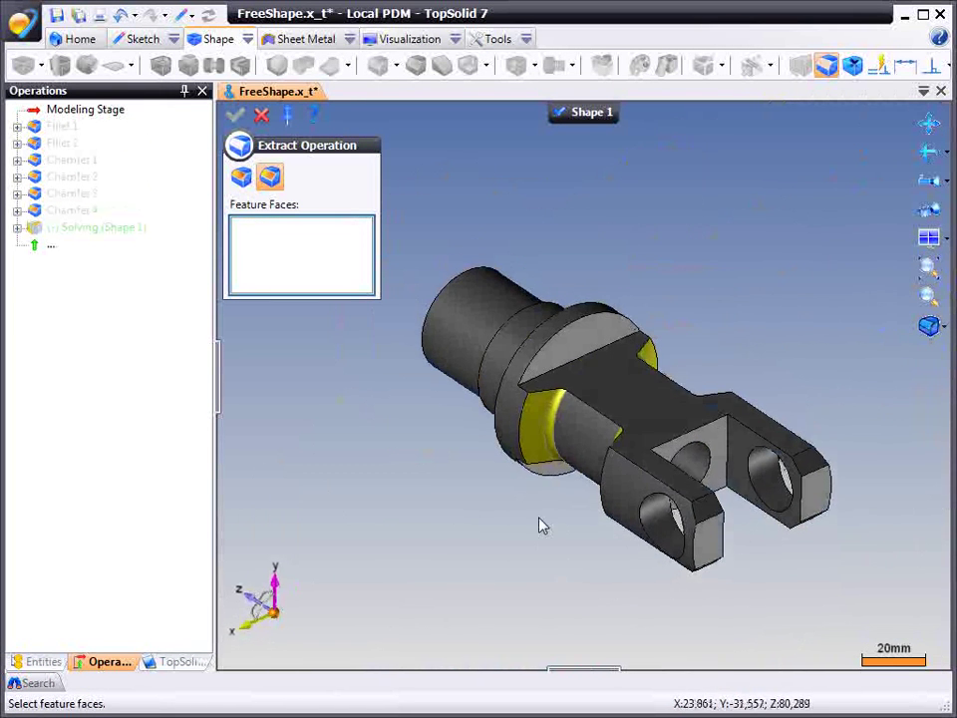
pyautogui.click(261, 114)
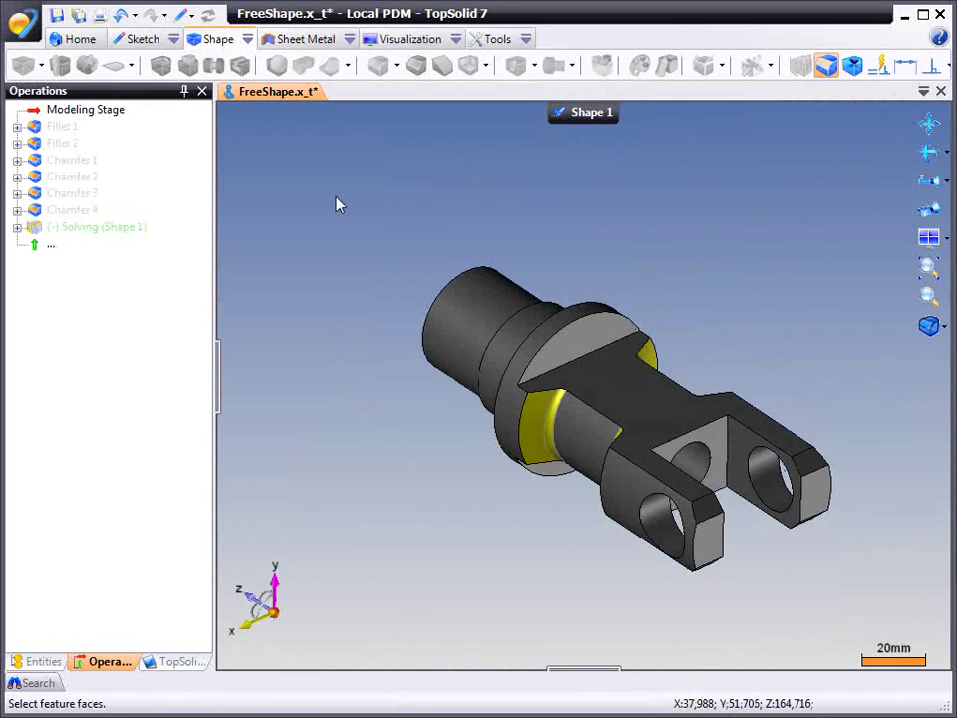
pyautogui.scroll(3, 577, 395)
pyautogui.click(593, 114)
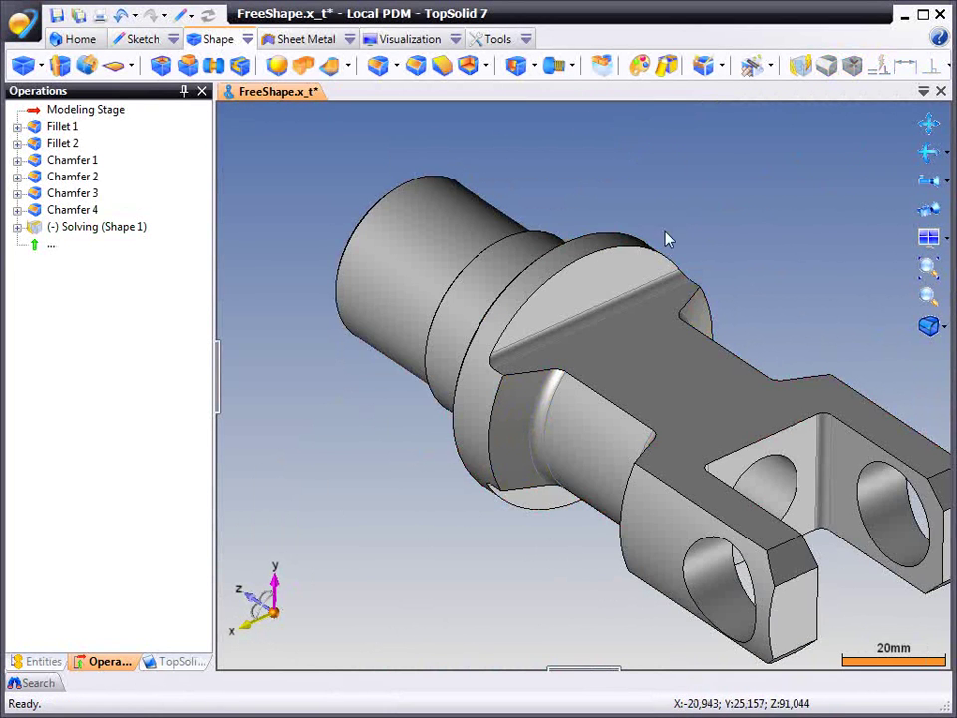
# Try radii of 3 mm and 5 mm on the fillet between the flange and the flat face.
pyautogui.moveTo(667, 240)
pyautogui.mouseDown(button='middle')
pyautogui.moveTo(712, 245)
pyautogui.moveTo(658, 237)
pyautogui.moveTo(679, 241)
pyautogui.mouseUp(button='middle')
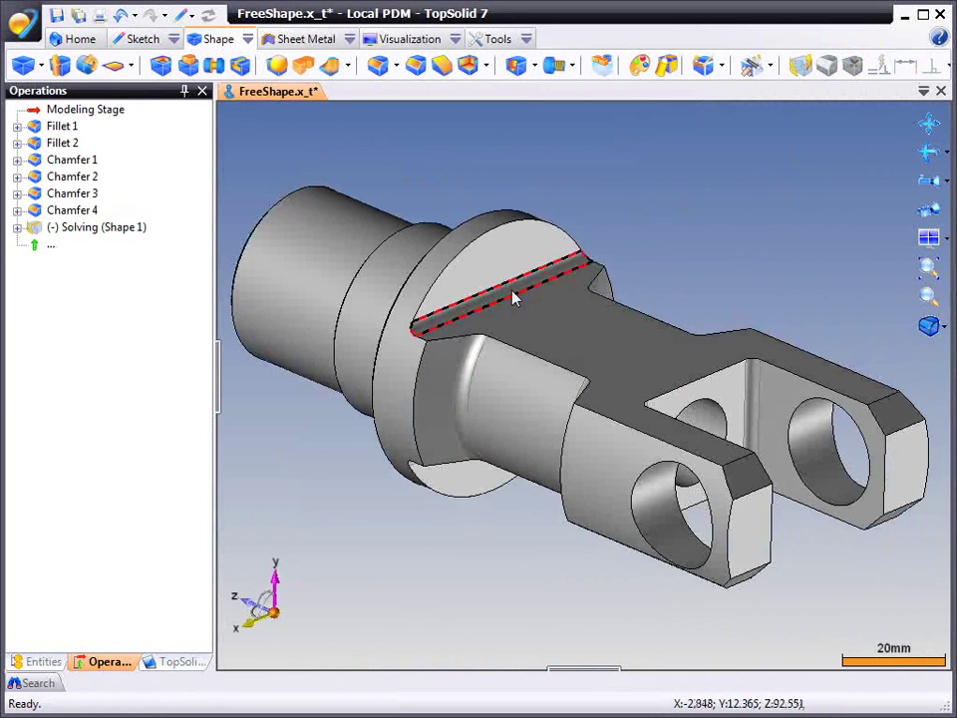
pyautogui.click(482, 309)
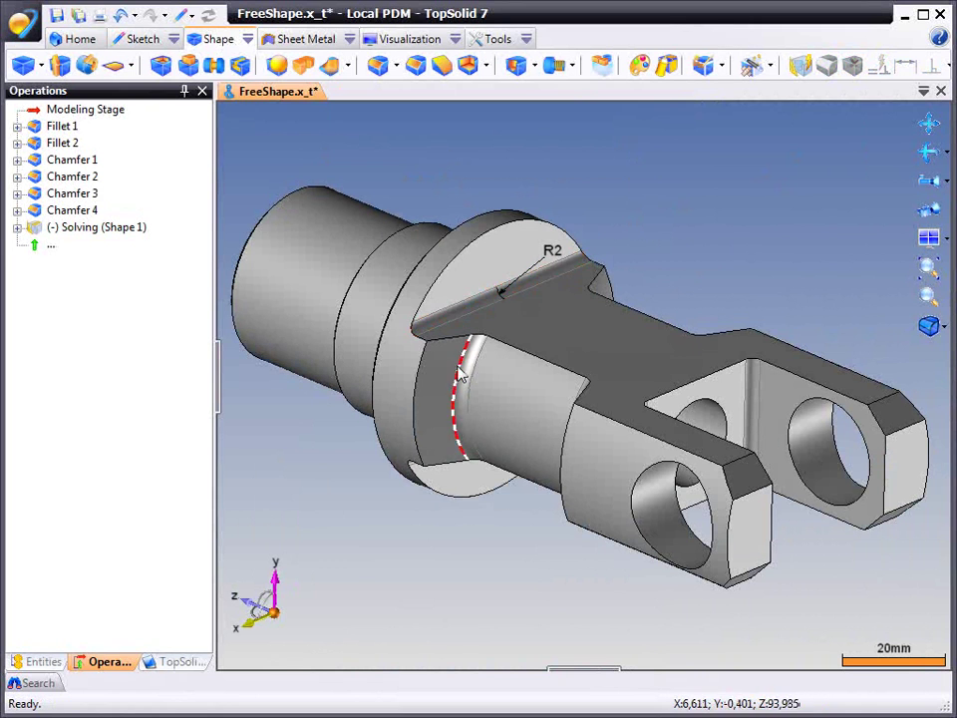
pyautogui.click(549, 250)
pyautogui.write('3')
pyautogui.press('Return')
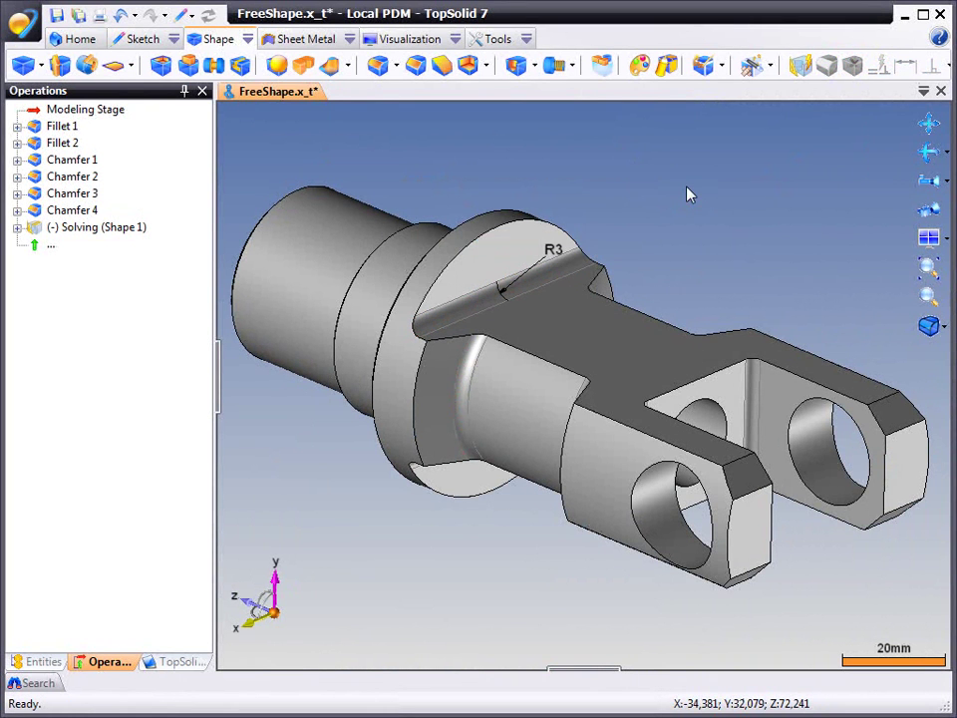
pyautogui.click(556, 251)
pyautogui.write('5')
pyautogui.press('Return')
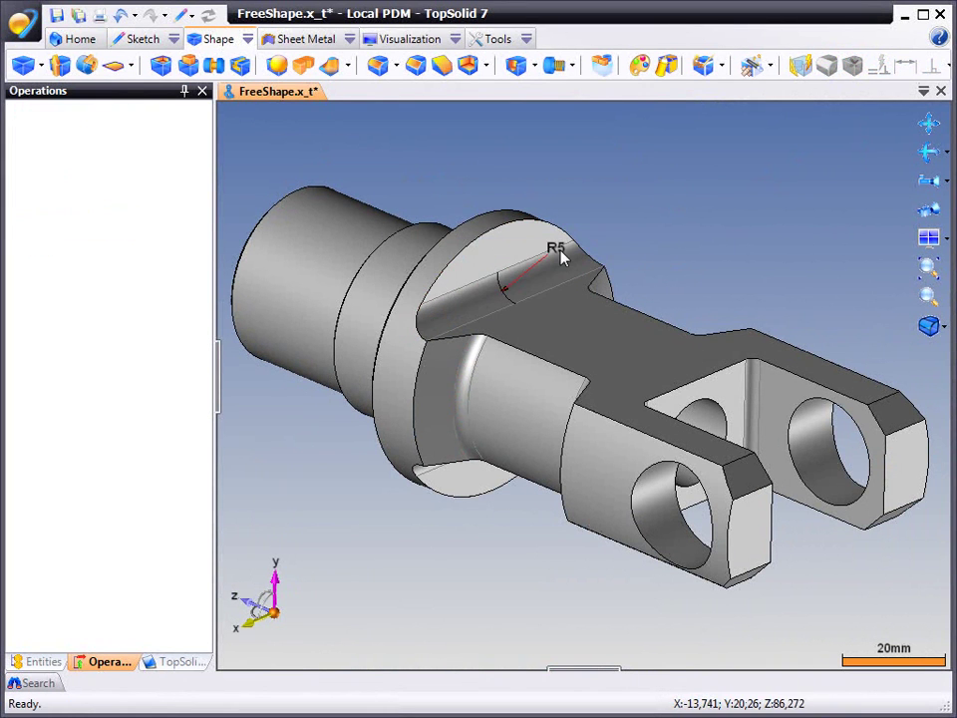
# Set the radius of the fillet between the flange and the flat face to 1 mm.
pyautogui.click(556, 250)
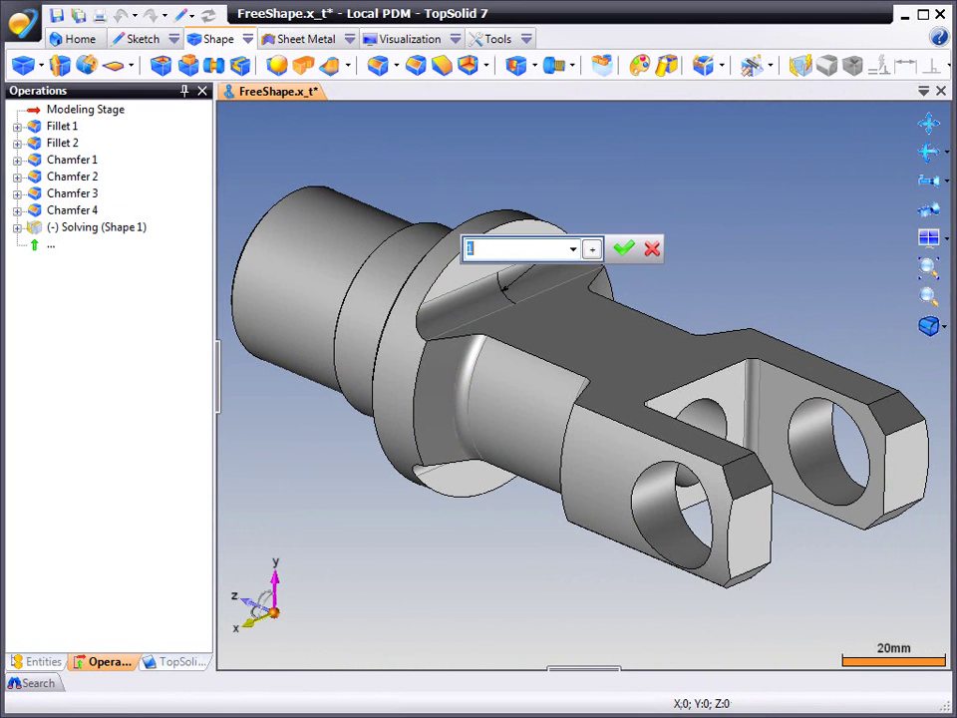
pyautogui.press('Return')
pyautogui.moveTo(669, 245); pyautogui.dragTo(563, 267, button='middle')
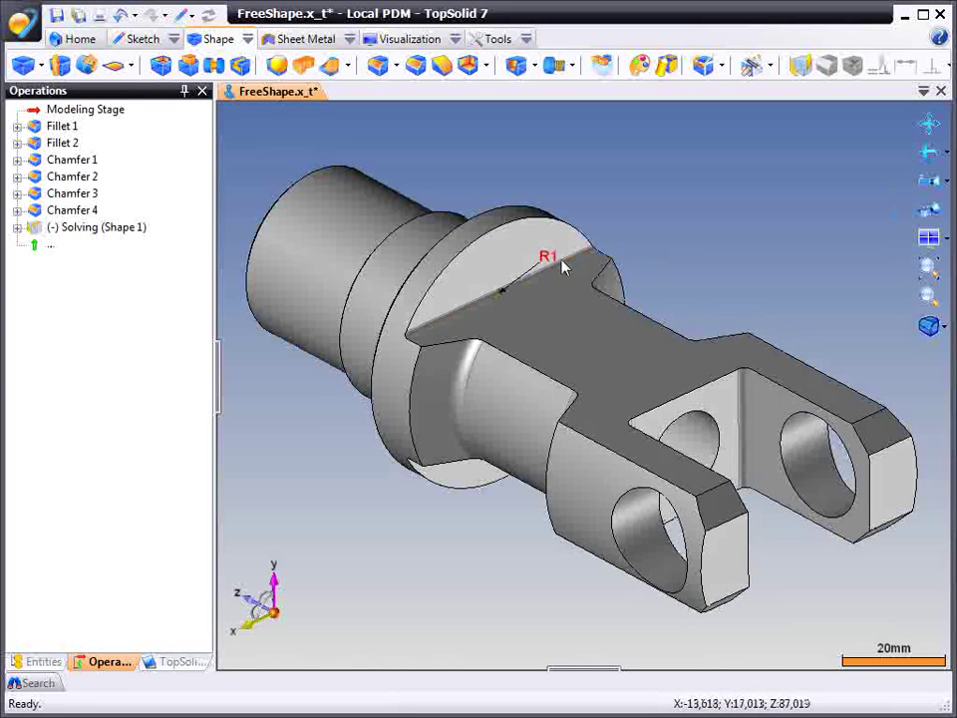
# Reopen the shape's Solving operation for editing.
pyautogui.rightClick(541, 311)
pyautogui.click(558, 424)
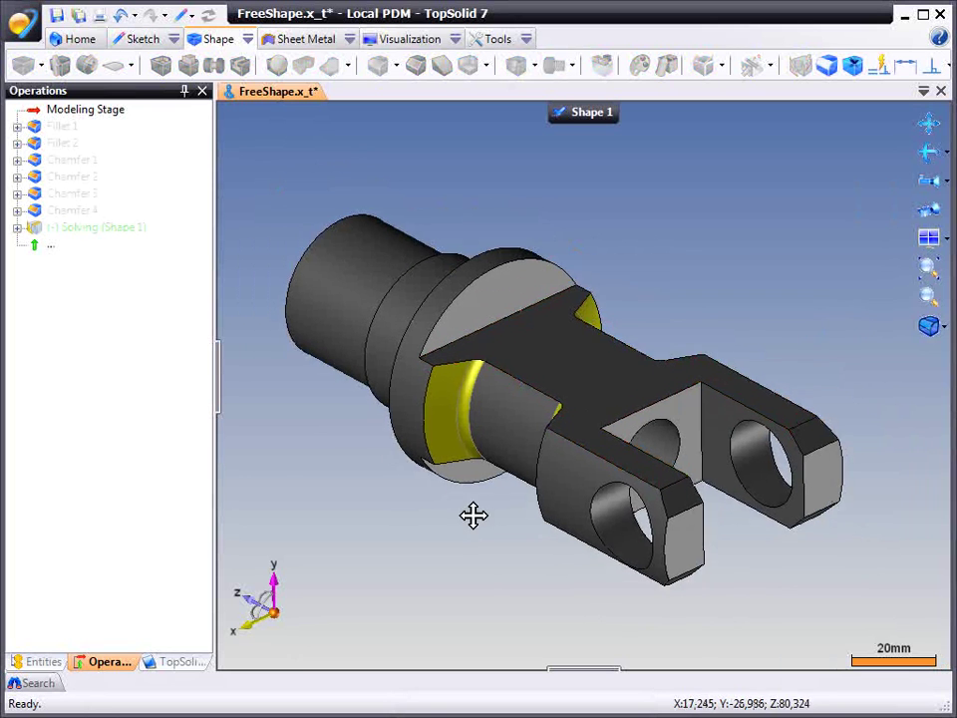
pyautogui.moveTo(472, 514); pyautogui.dragTo(577, 487, button='middle')
# Unfix the fork's inner side face, the slot's back face, the central bore and the cross hole through the arms.
pyautogui.click(718, 391)
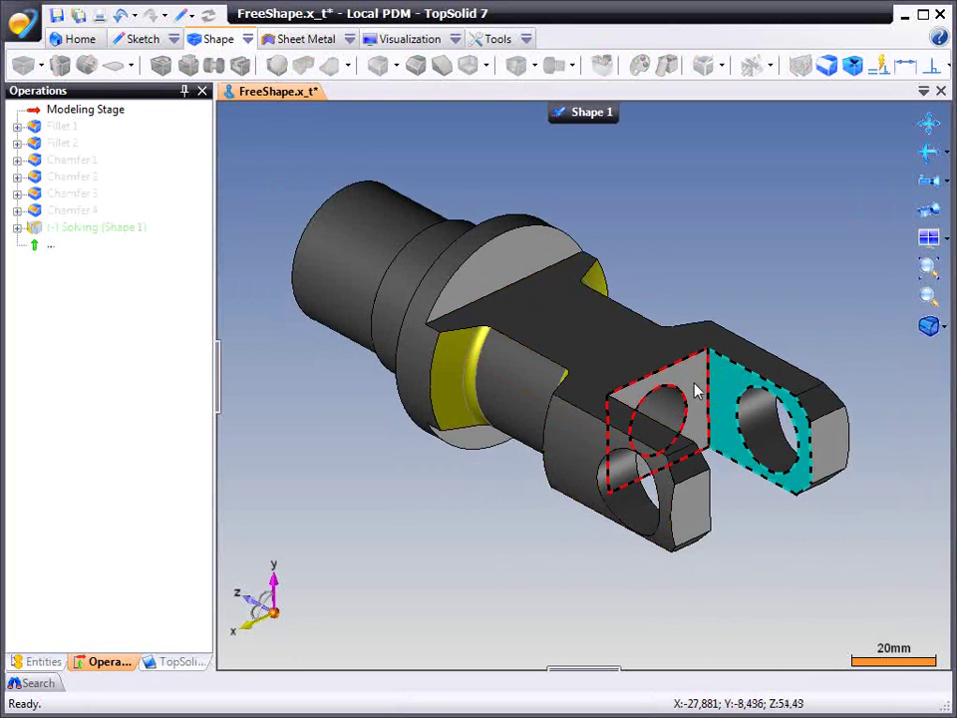
pyautogui.click(692, 394)
pyautogui.click(669, 411)
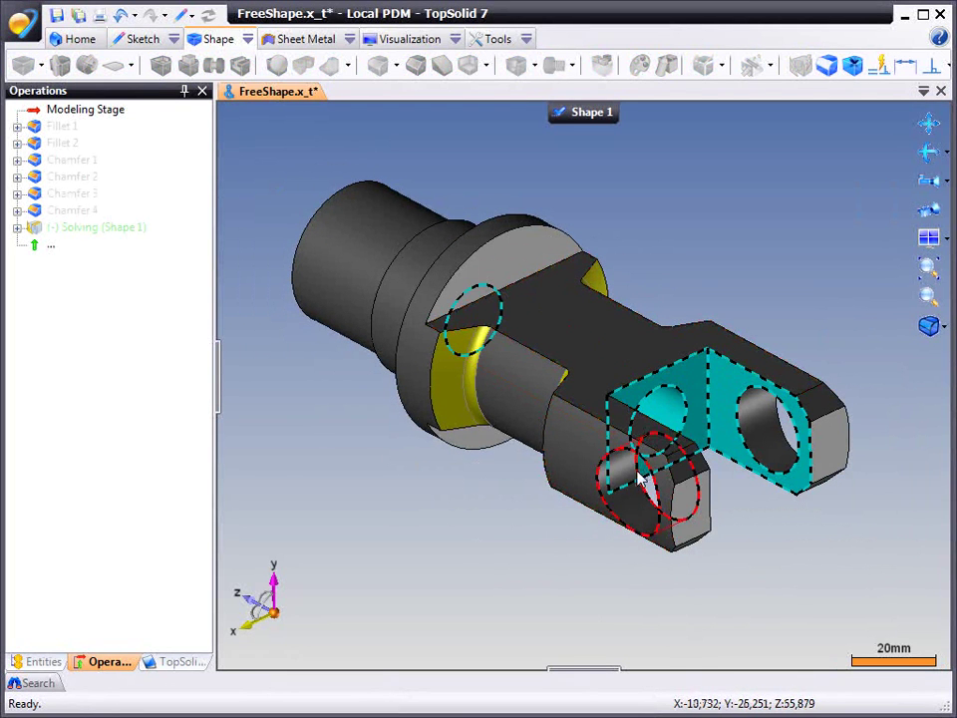
pyautogui.click(643, 480)
pyautogui.moveTo(759, 447); pyautogui.dragTo(602, 556, button='middle')
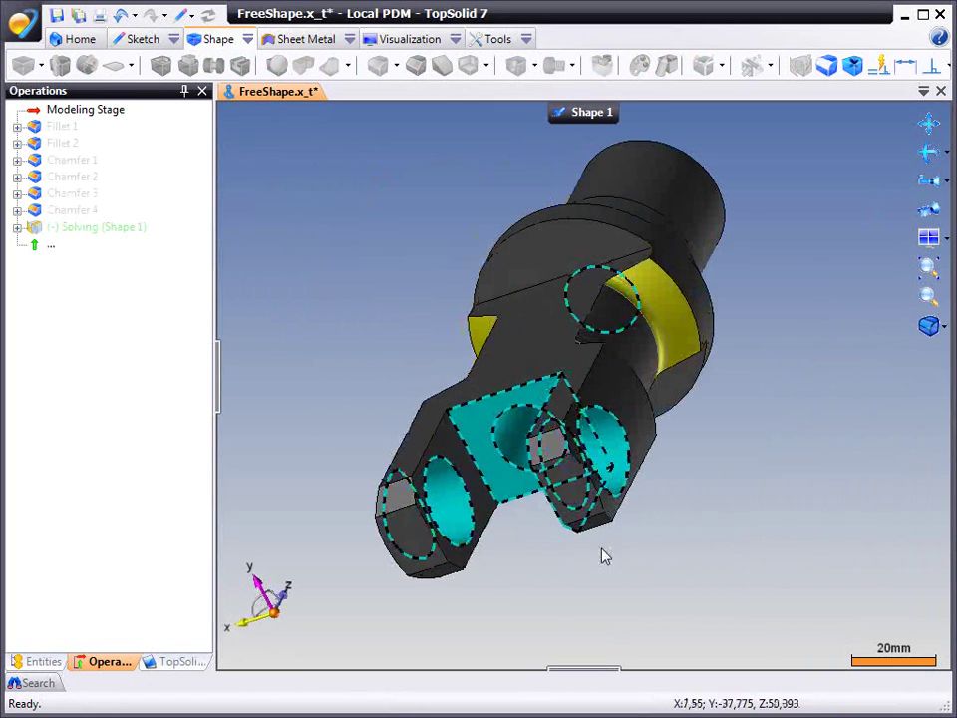
pyautogui.rightClick(478, 438)
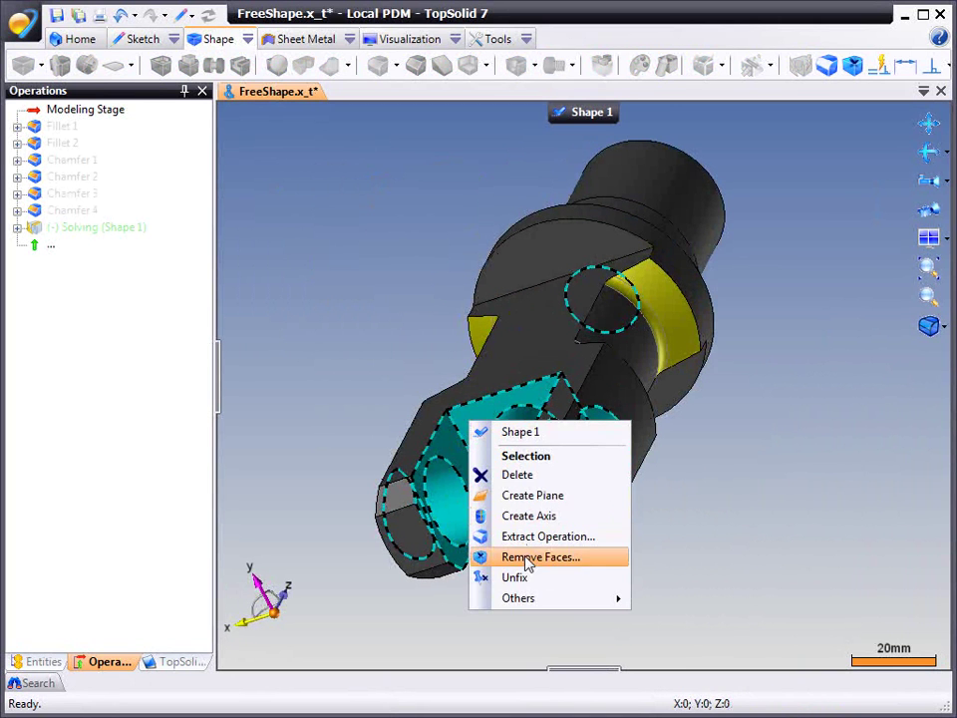
pyautogui.click(544, 578)
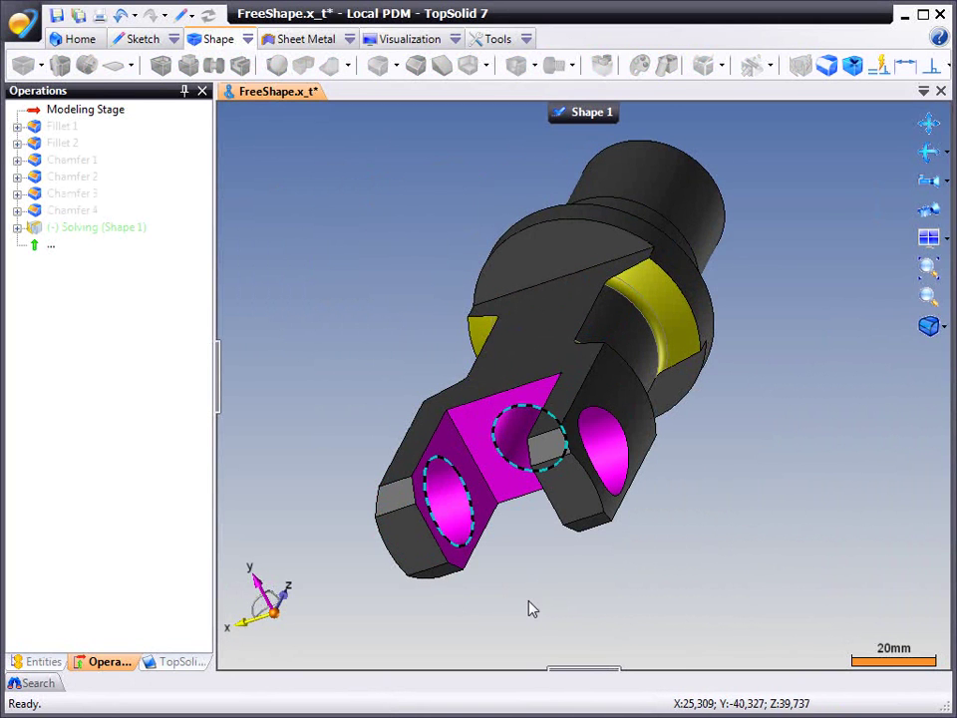
pyautogui.moveTo(509, 593); pyautogui.dragTo(620, 573, button='middle')
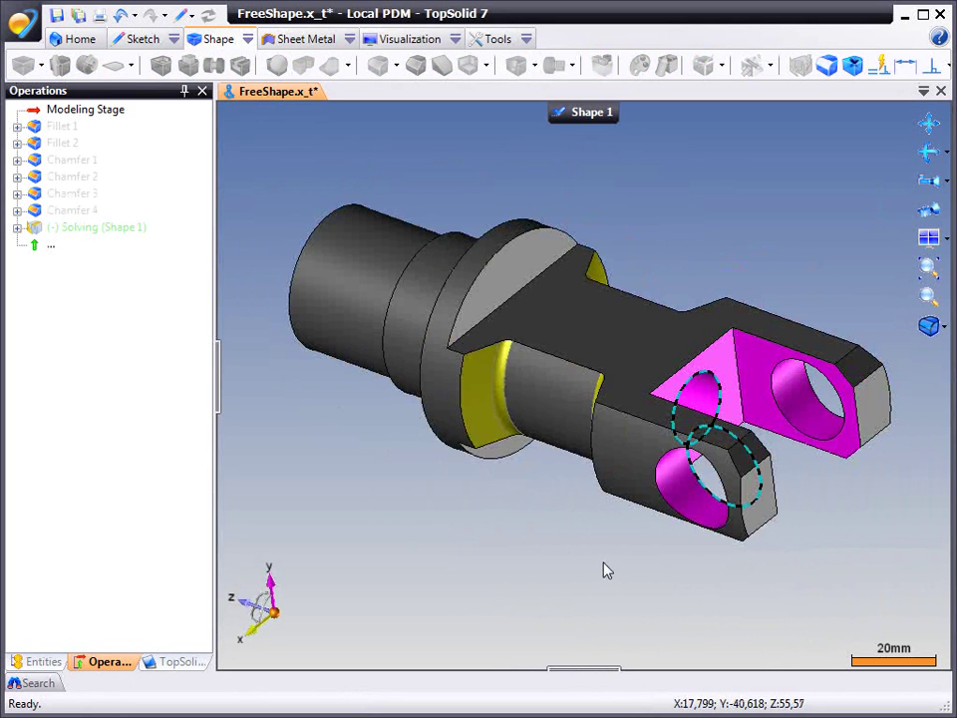
# Constrain the unfixed faces automatically, with automatic axes, orientations and tangencies at an angular tolerance of 0,01°.
pyautogui.click(878, 66)
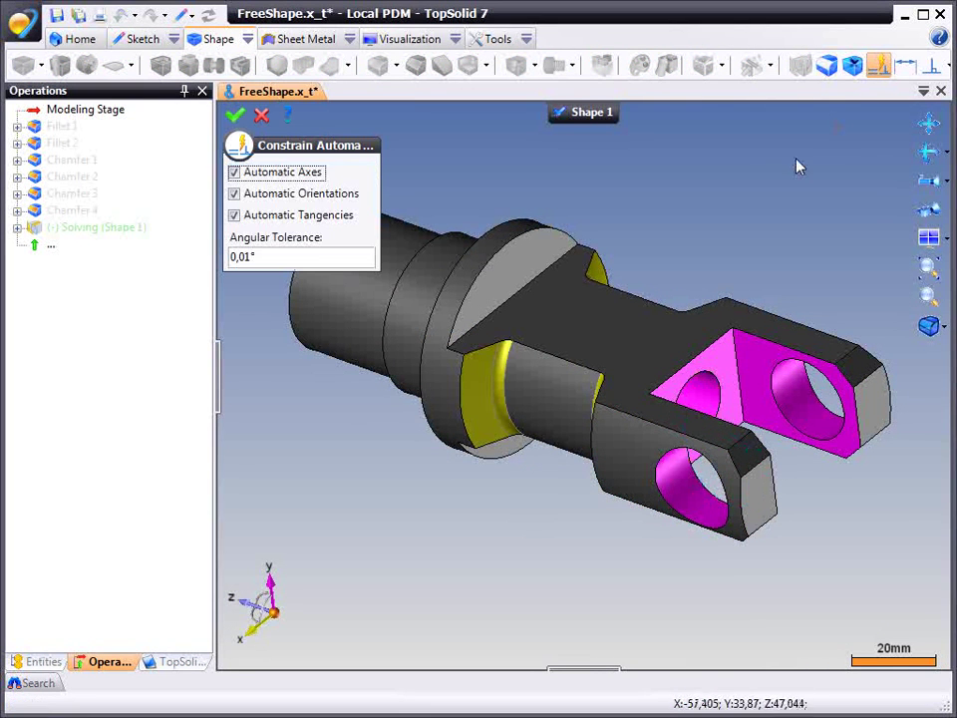
pyautogui.rightClick(754, 164)
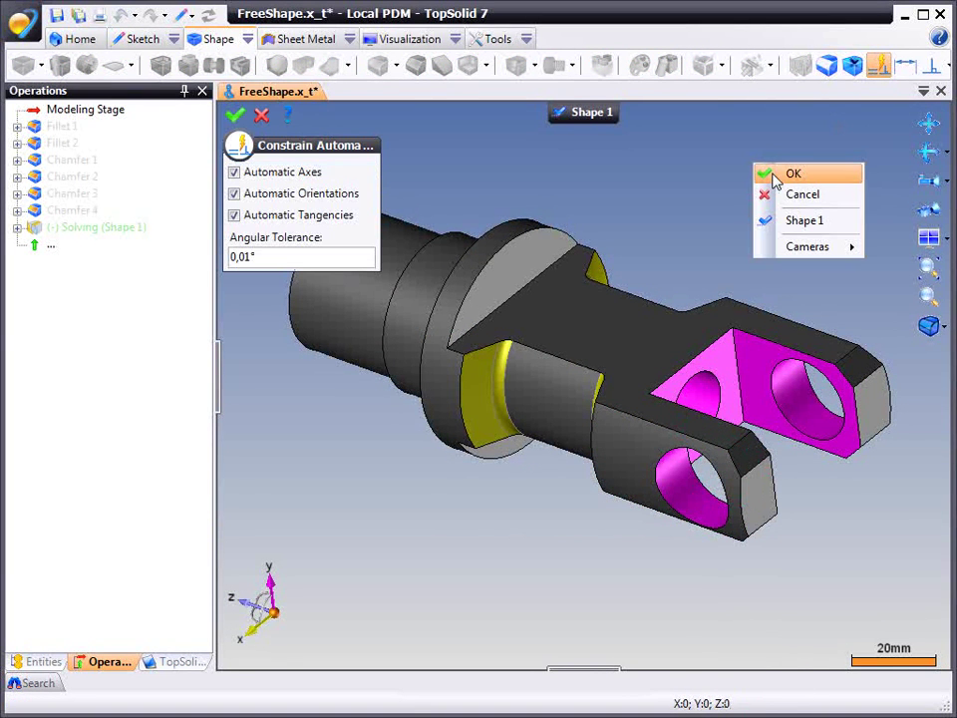
pyautogui.click(775, 175)
pyautogui.moveTo(787, 183); pyautogui.dragTo(738, 200, button='middle')
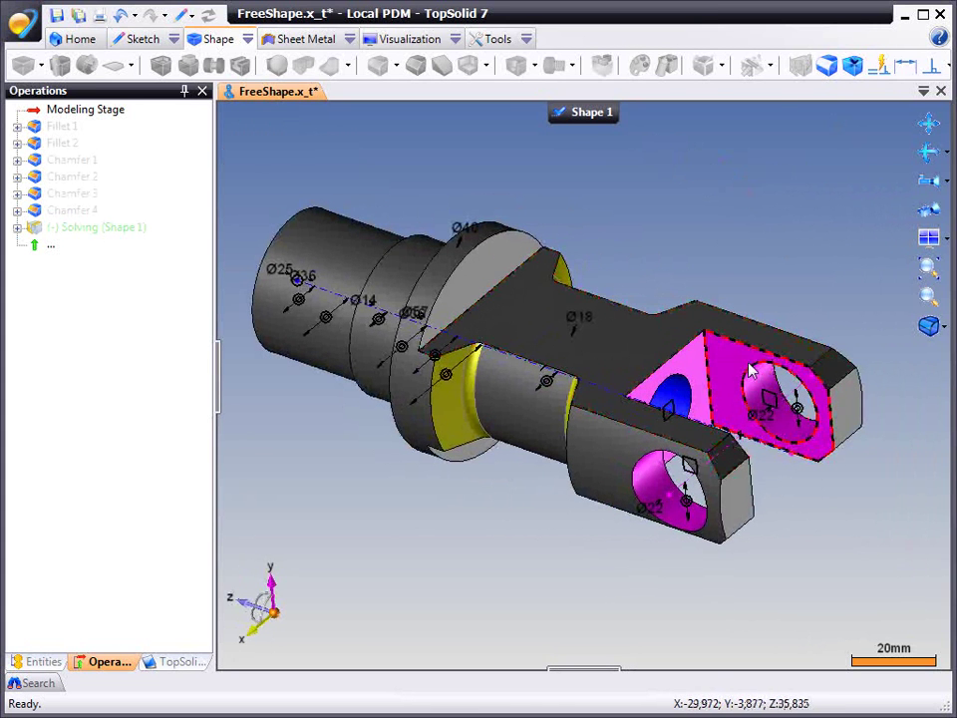
# Dimension the slot's depth from the fork arm's end face to the slot's back face.
pyautogui.click(905, 65)
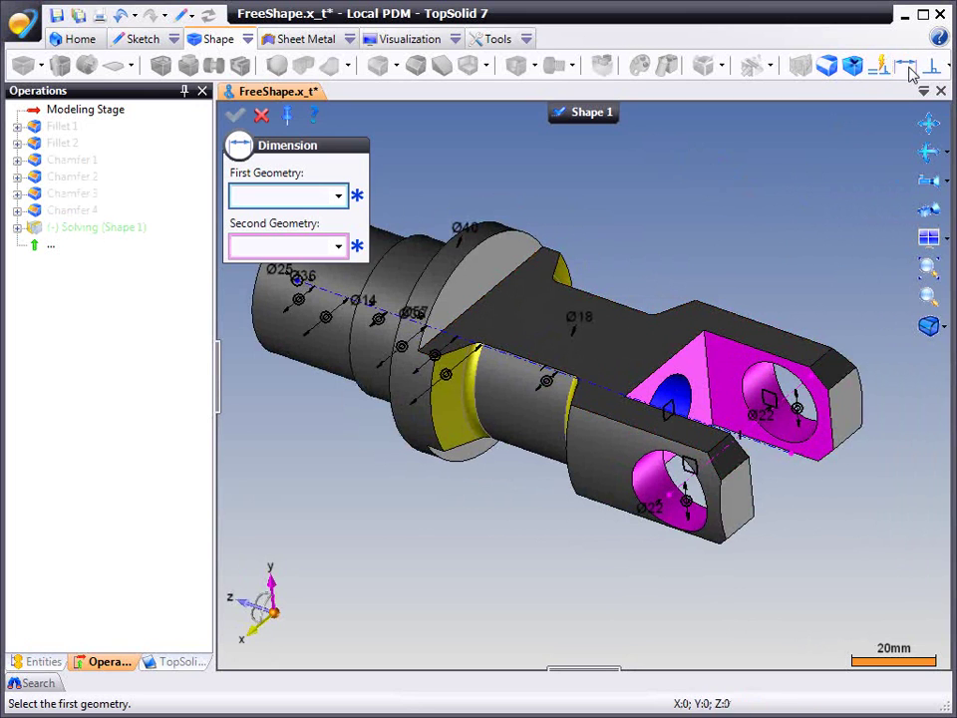
pyautogui.scroll(2, 813, 598)
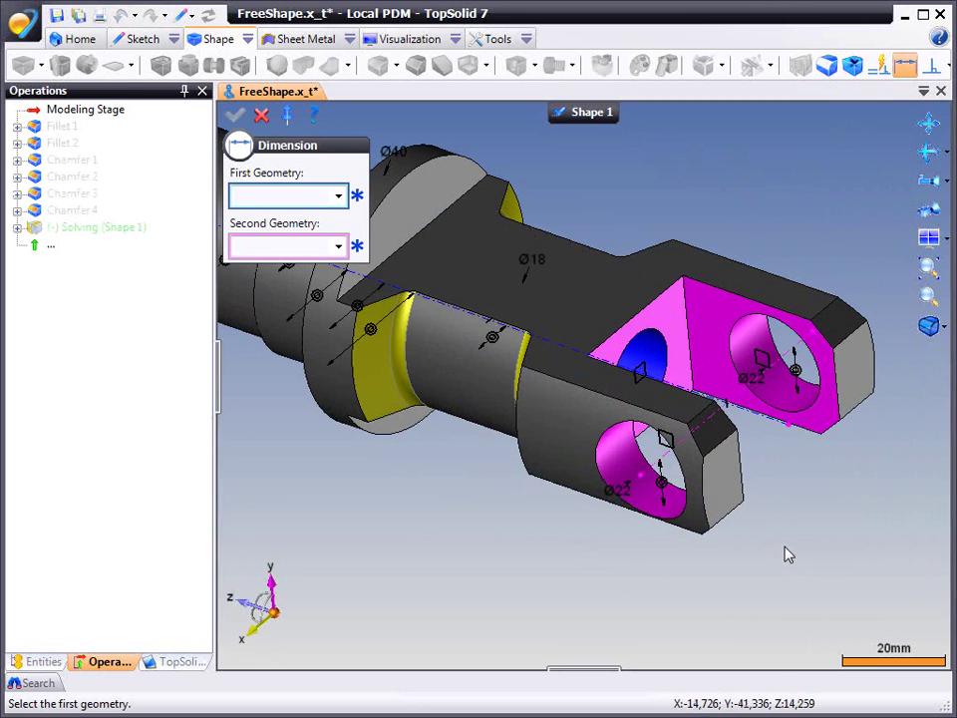
pyautogui.click(855, 387)
pyautogui.click(679, 340)
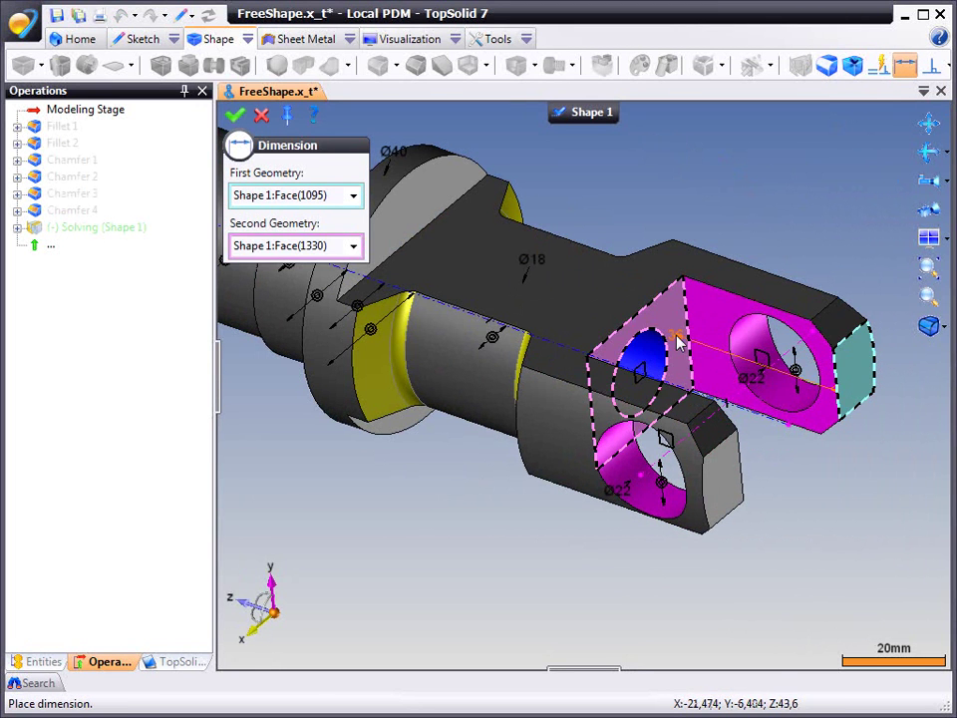
pyautogui.click(850, 282)
pyautogui.moveTo(871, 494); pyautogui.dragTo(803, 518, button='middle')
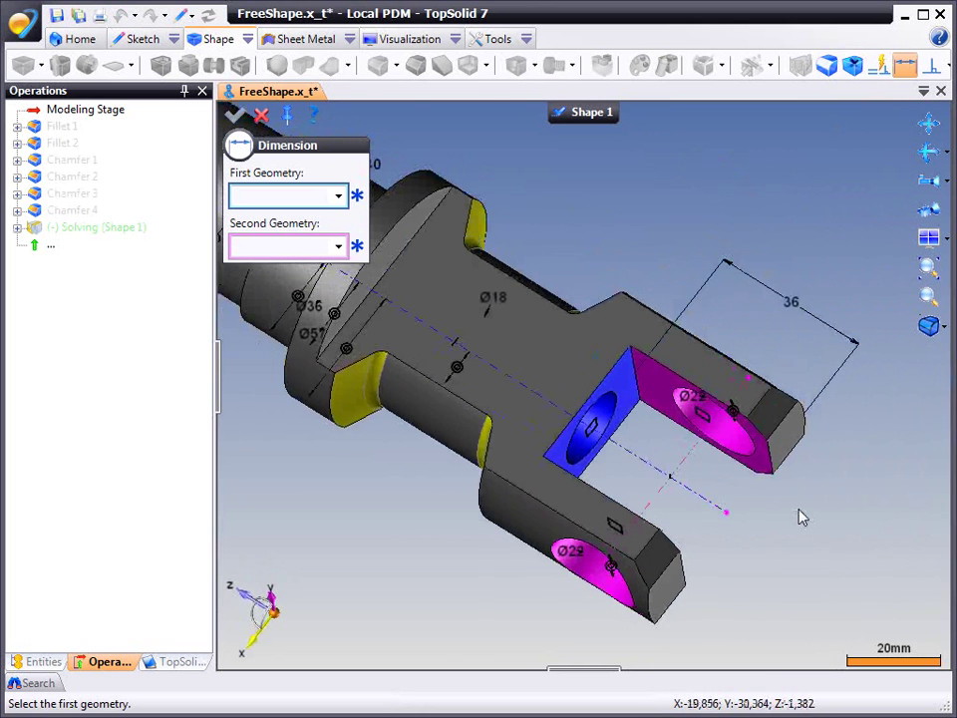
pyautogui.press('Escape')
# Try slot depths of 40 mm and 35 mm between the arm's end face and the slot's back face.
pyautogui.doubleClick(792, 304)
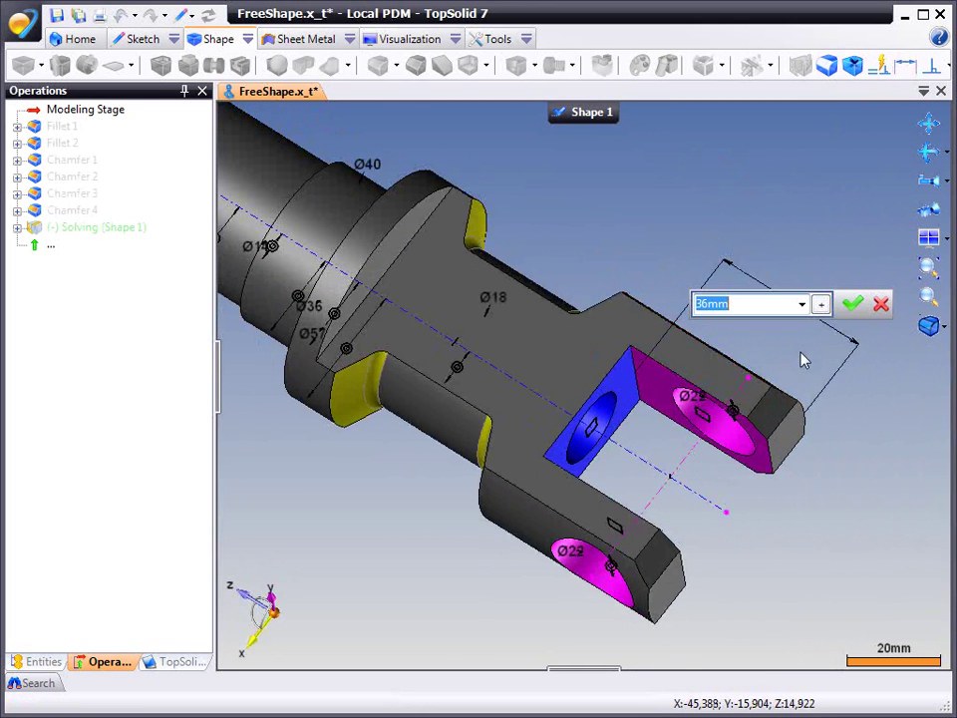
pyautogui.write('40')
pyautogui.press('Return')
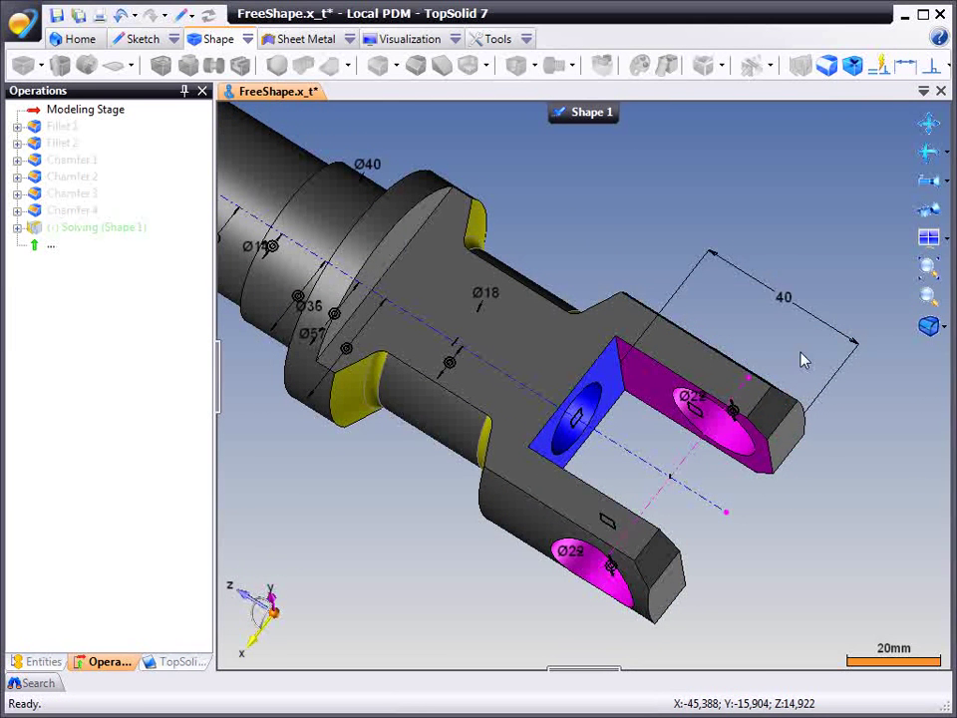
pyautogui.doubleClick(789, 297)
pyautogui.write('35')
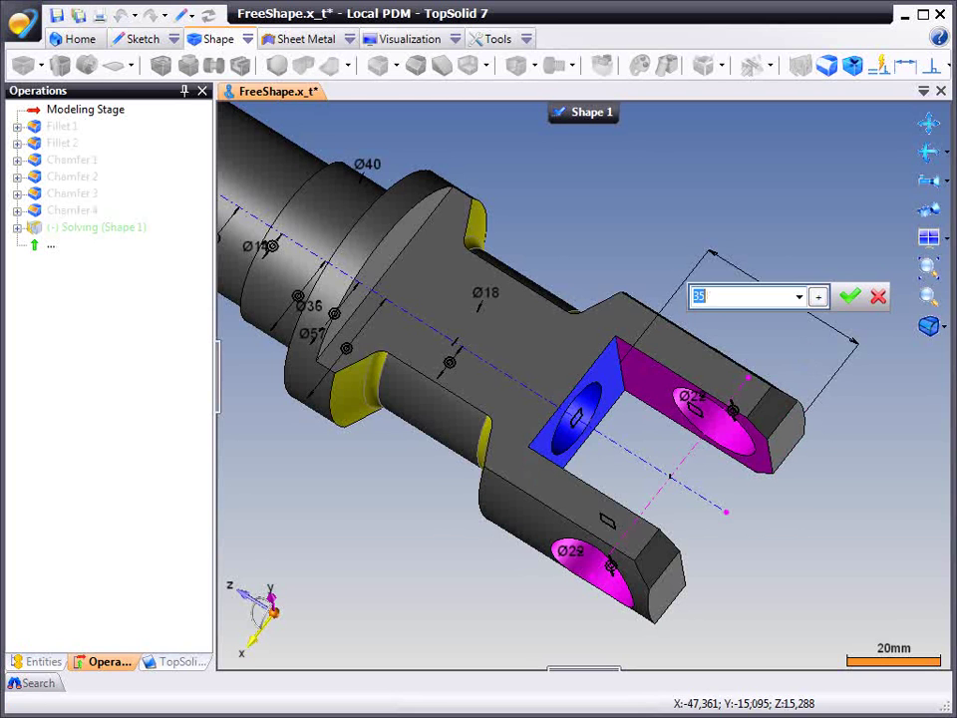
pyautogui.press('Return')
# Dimension the slot's width between the inner side faces of the two fork arms.
pyautogui.click(904, 66)
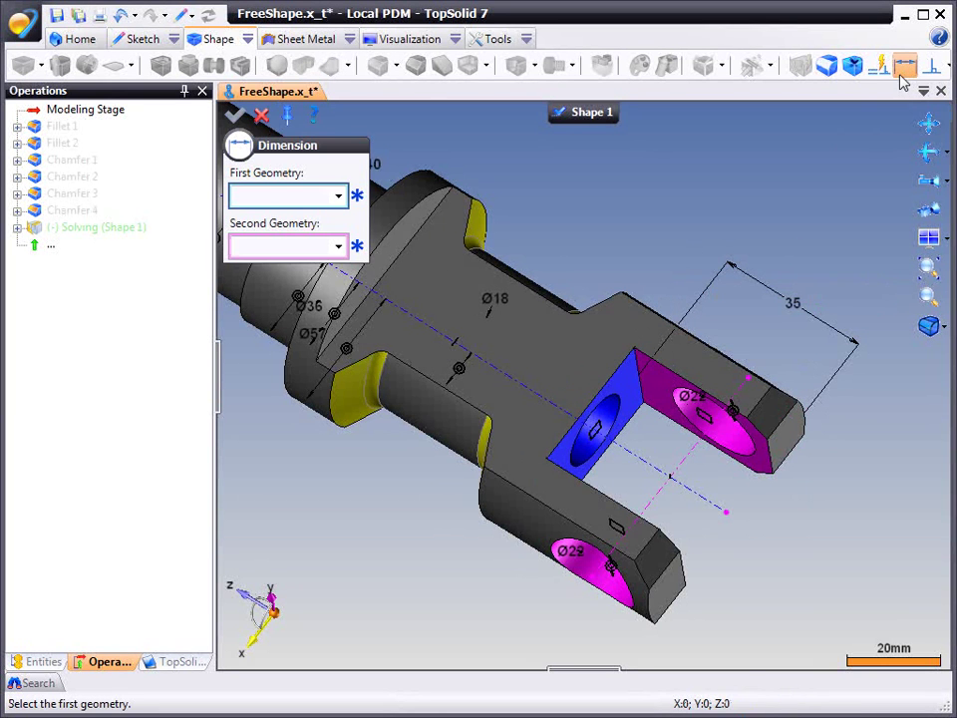
pyautogui.click(759, 475)
pyautogui.moveTo(759, 475); pyautogui.dragTo(782, 568, button='middle')
pyautogui.click(572, 605)
pyautogui.click(636, 617)
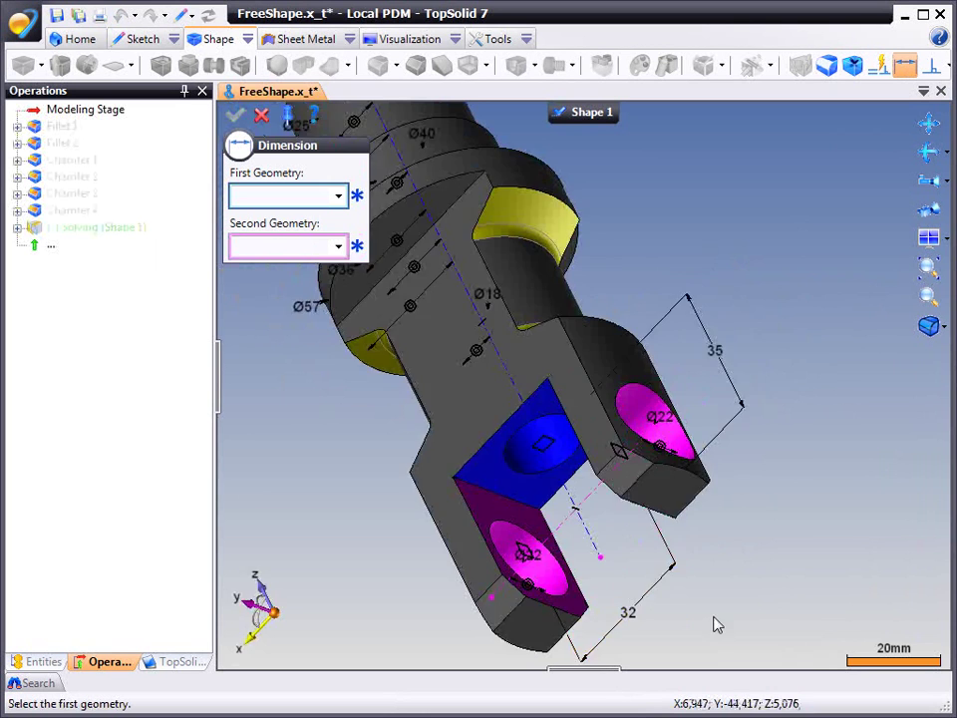
# Dimension the distance from the part's central axis to the inner side face of one fork arm.
pyautogui.moveTo(716, 625); pyautogui.dragTo(781, 581, button='middle')
pyautogui.click(696, 477)
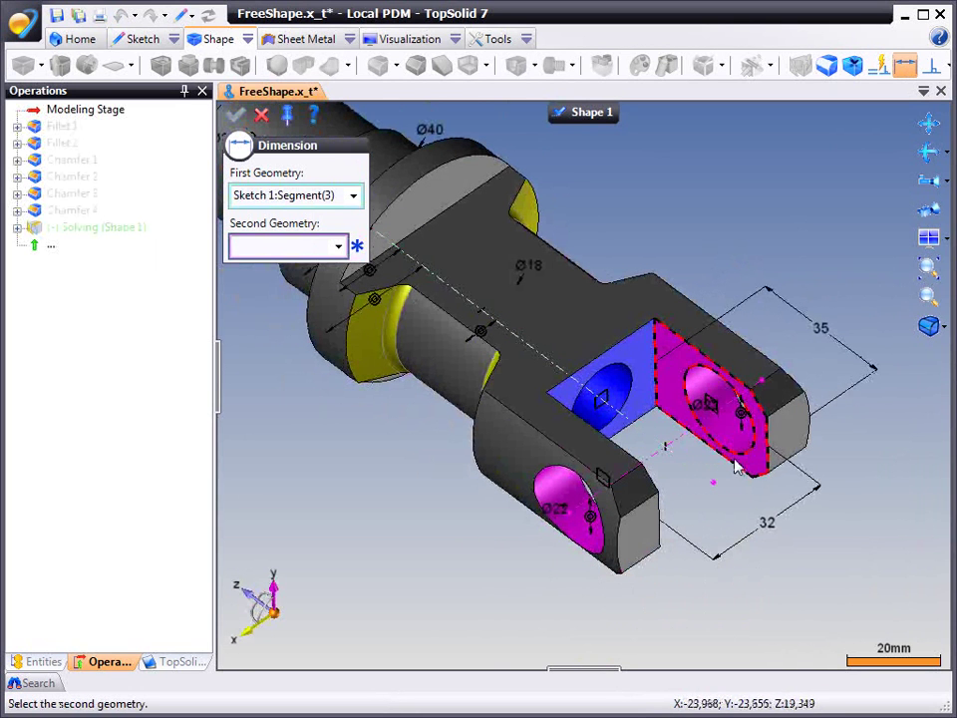
pyautogui.click(745, 472)
pyautogui.click(766, 496)
pyautogui.moveTo(816, 561)
pyautogui.mouseDown(button='middle')
pyautogui.moveTo(803, 572)
pyautogui.moveTo(724, 573)
pyautogui.moveTo(793, 555)
pyautogui.moveTo(799, 562)
pyautogui.mouseUp(button='middle')
pyautogui.press('Escape')
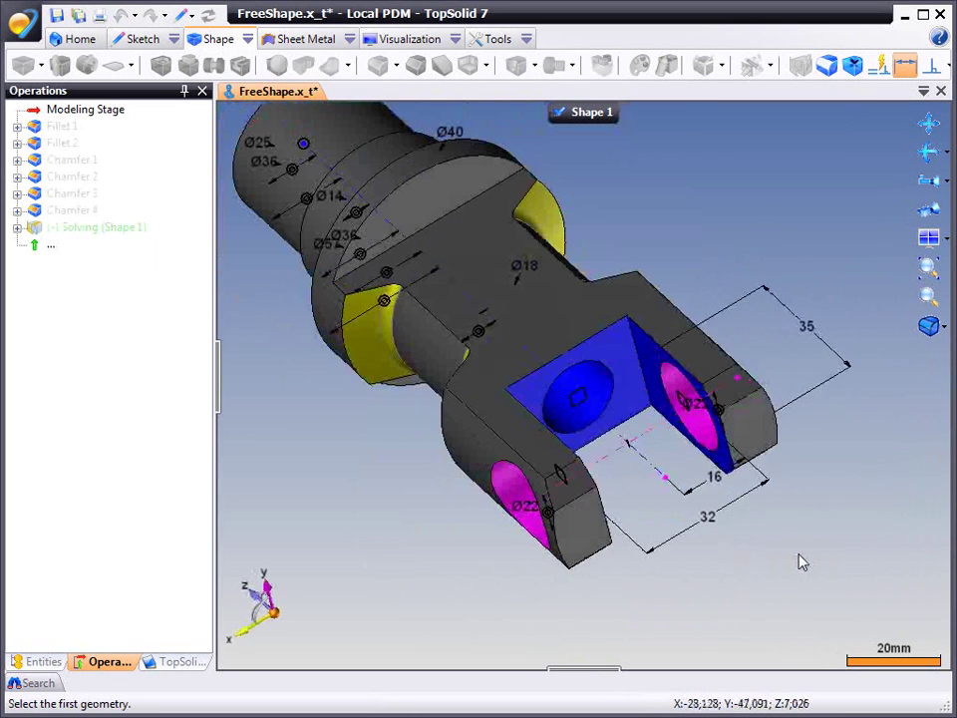
# Try a slot width of 34 mm between the fork arms.
pyautogui.doubleClick(716, 529)
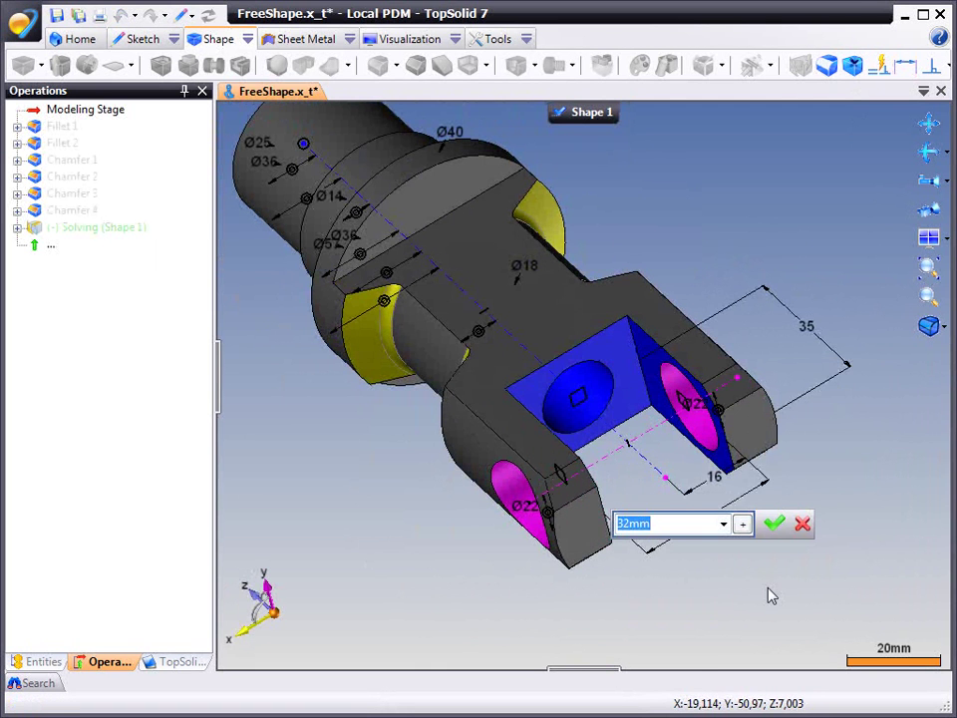
pyautogui.write('34')
pyautogui.press('Return')
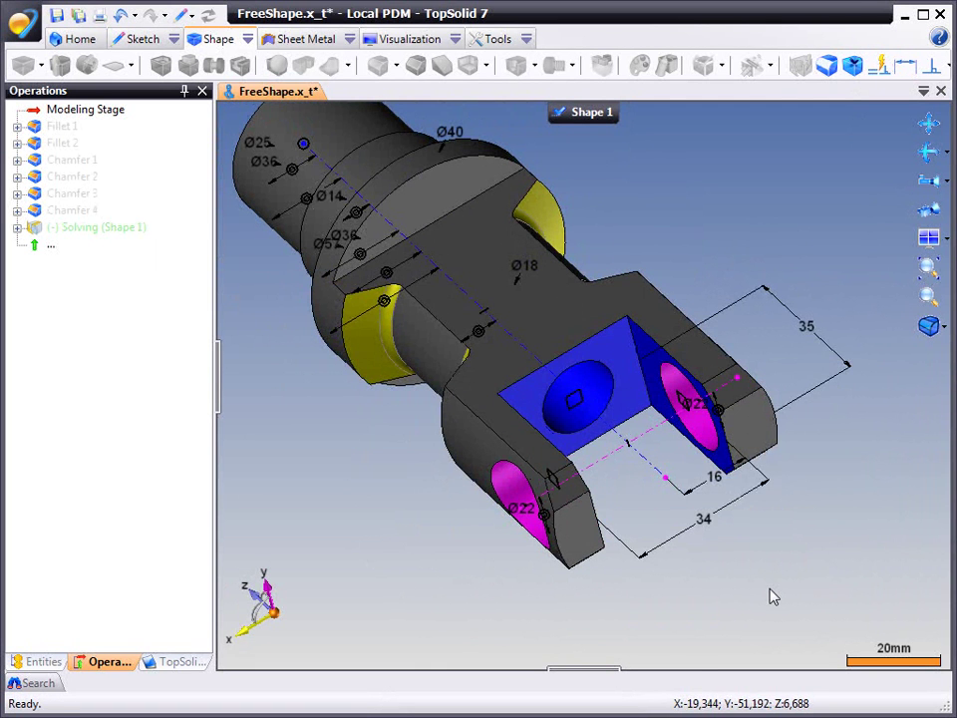
# Define the slot's width dimension as a named parameter L=35.
pyautogui.moveTo(773, 597); pyautogui.dragTo(698, 541, button='middle')
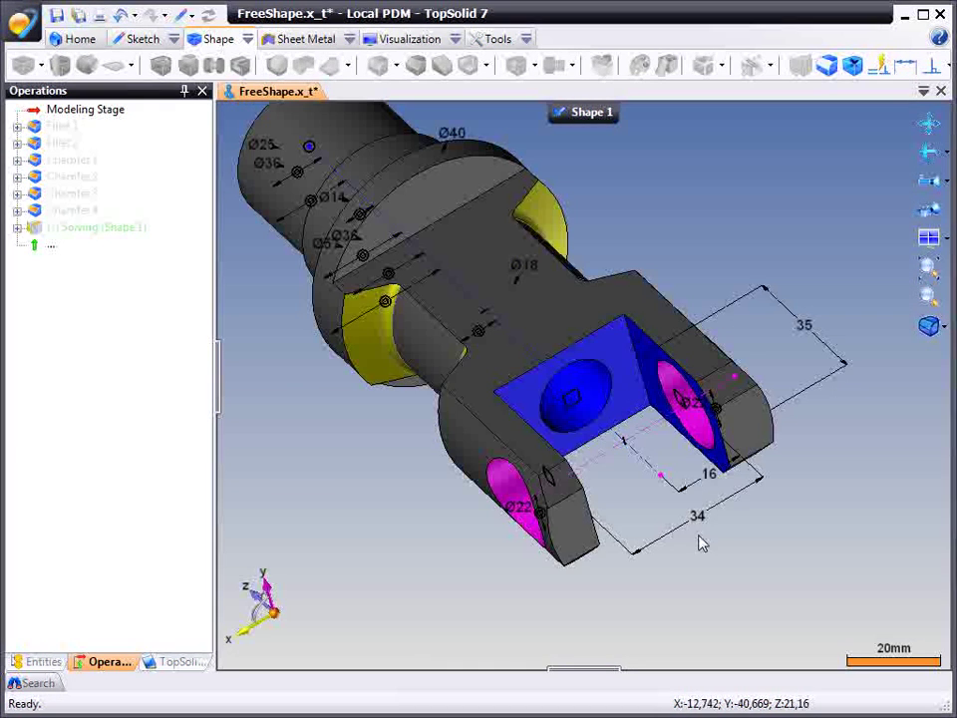
pyautogui.doubleClick(699, 517)
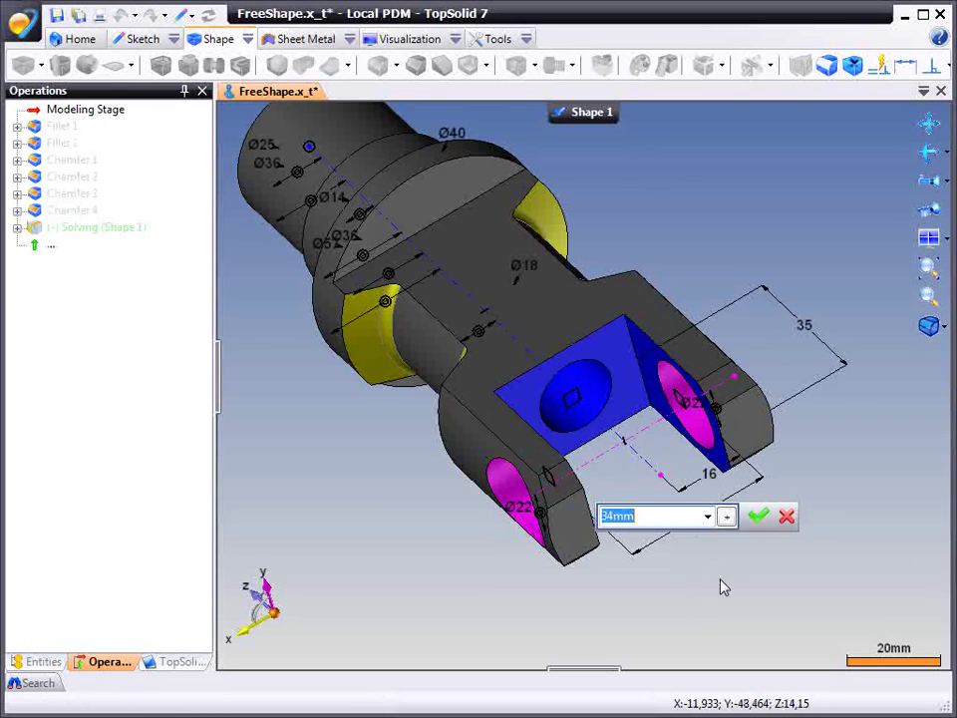
pyautogui.write('L=')
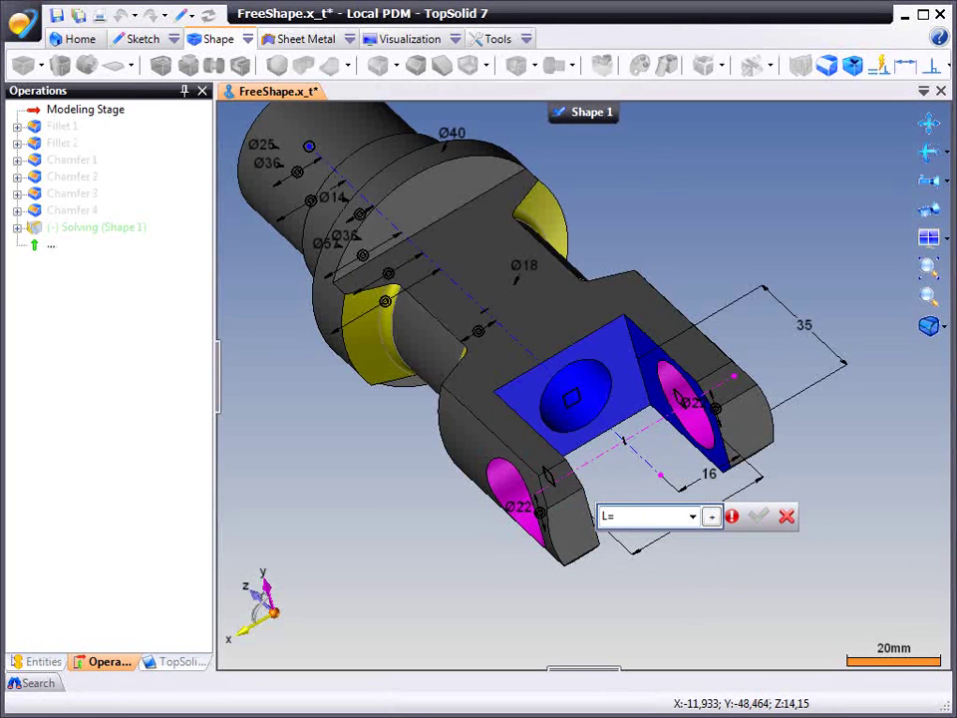
pyautogui.write('32')
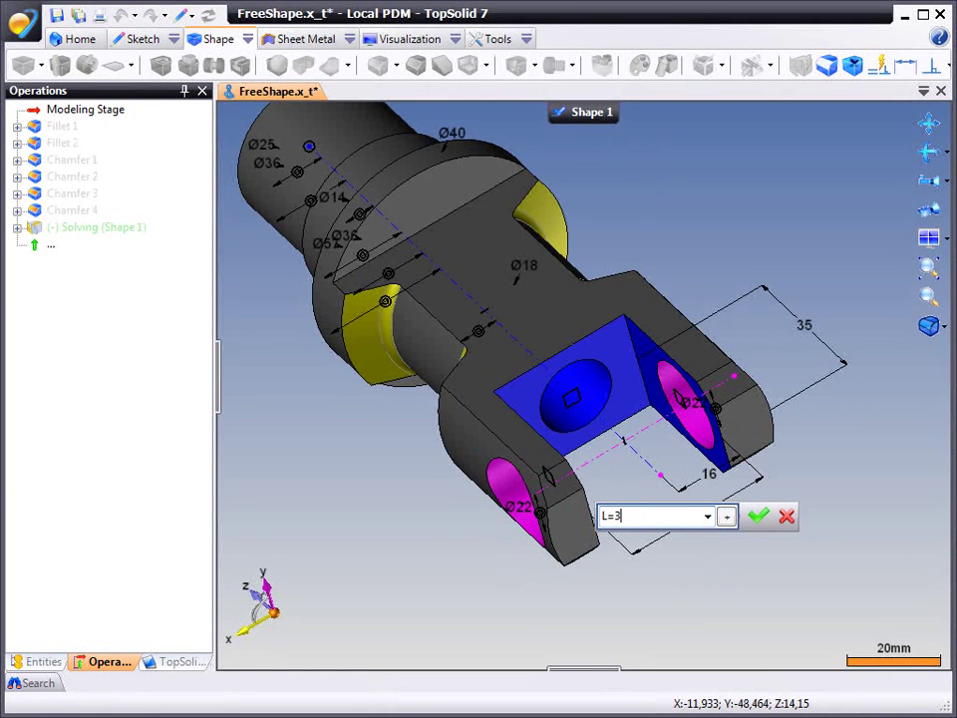
pyautogui.press('Return')
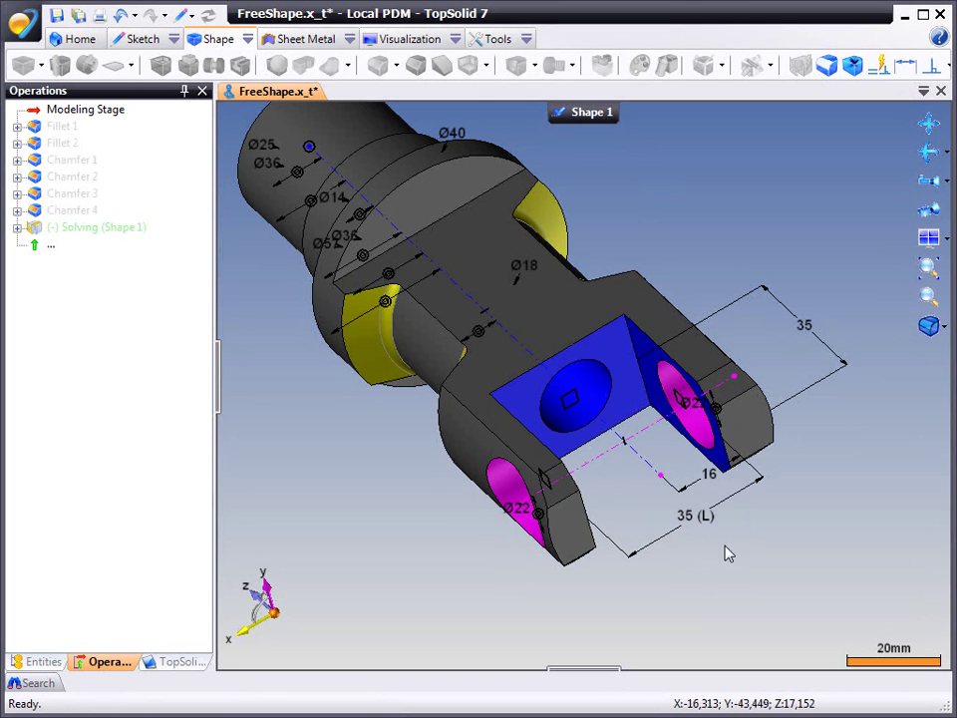
# Set the distance from the central axis to the fork's inner side face to L/2.
pyautogui.doubleClick(702, 487)
pyautogui.write('L')
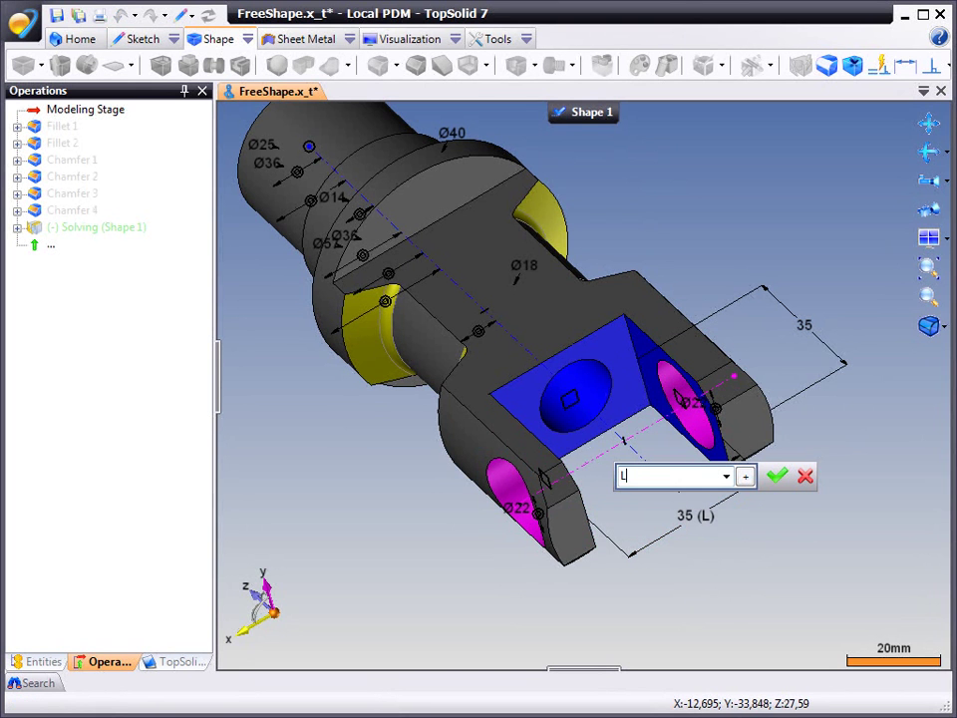
pyautogui.write('/2')
pyautogui.press('Return')
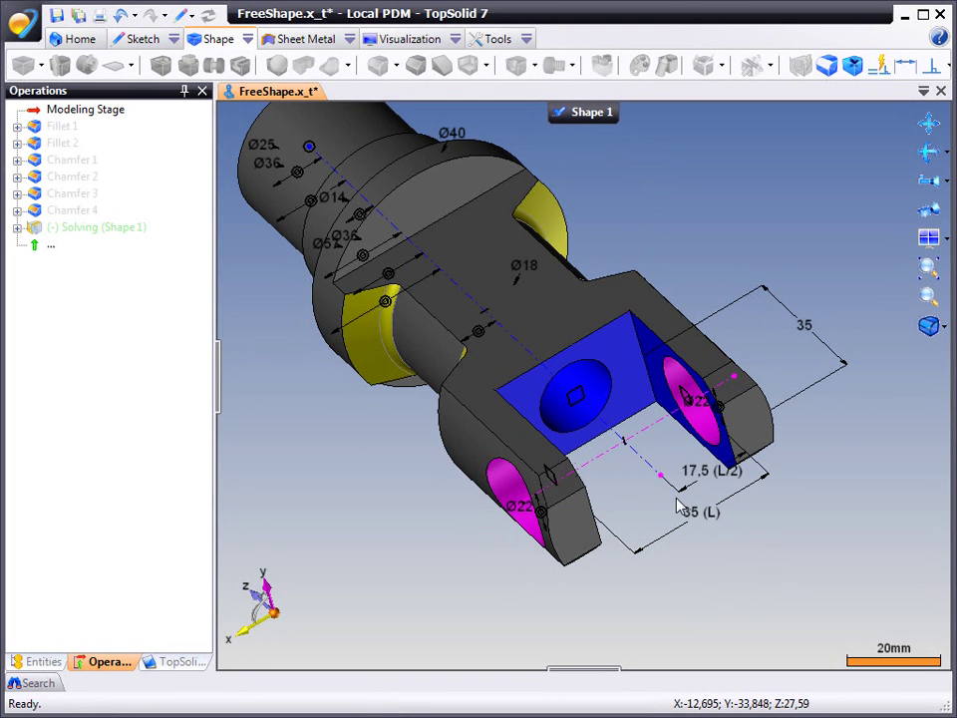
# Set the slot width parameter L to 30 mm.
pyautogui.doubleClick(701, 519)
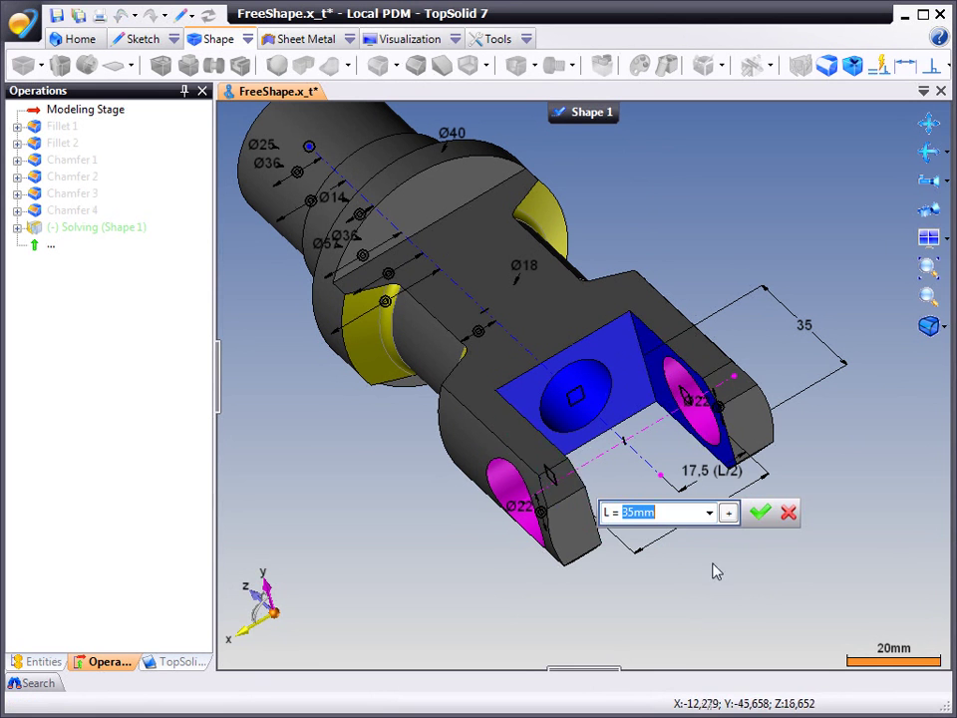
pyautogui.write('3')
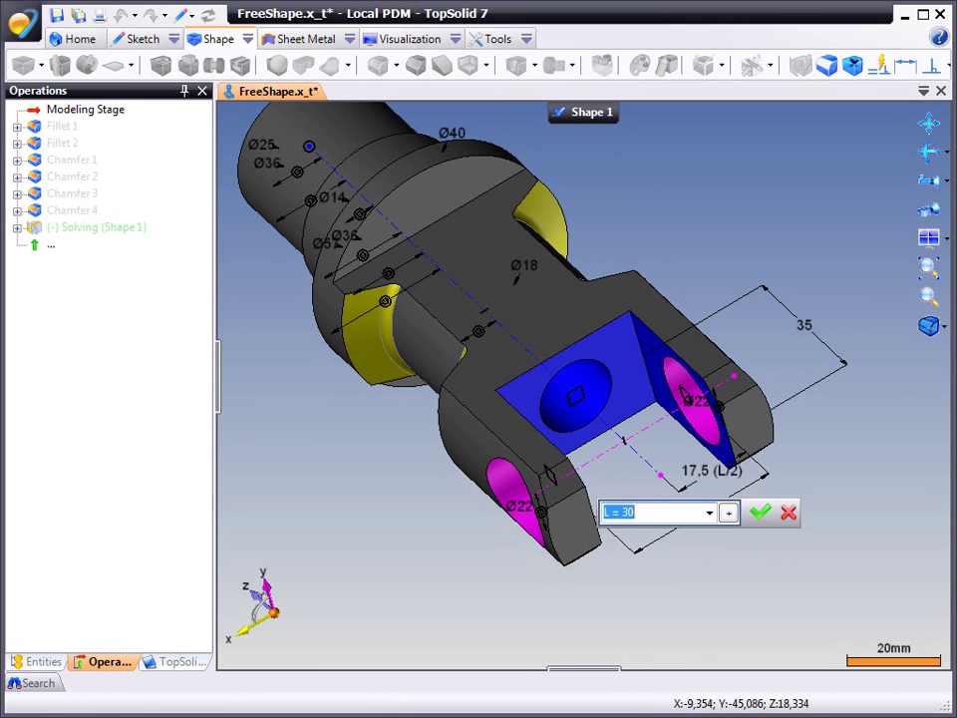
pyautogui.write('0')
pyautogui.press('Return')
pyautogui.moveTo(822, 480); pyautogui.dragTo(823, 540, button='middle')
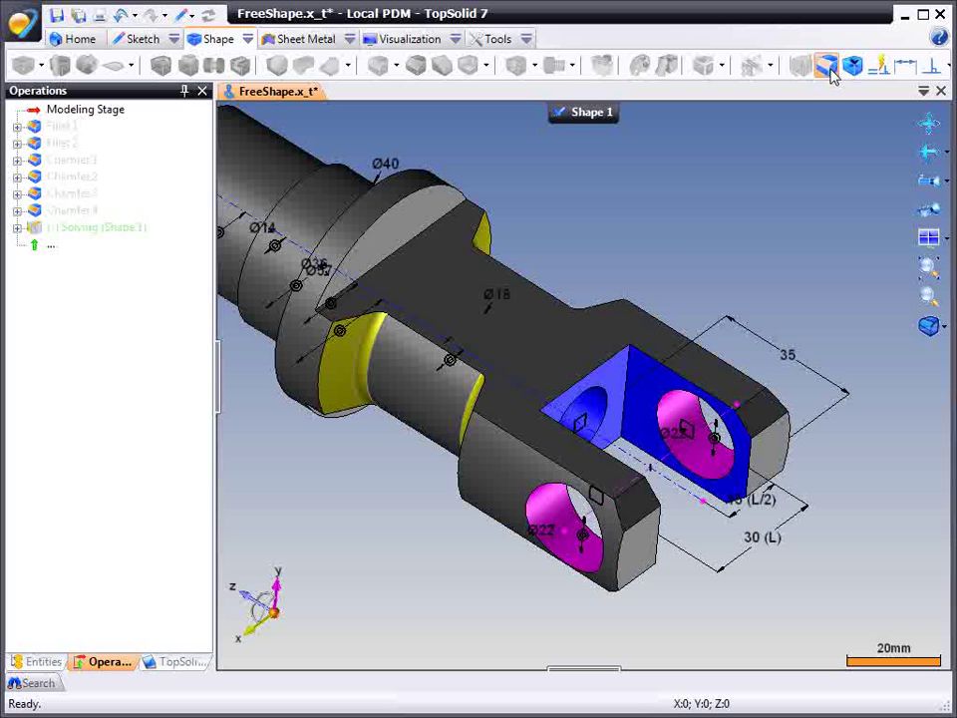
# Dimension the distance from the arm's end face to the cross hole's axis and set it to 16 mm.
pyautogui.click(905, 65)
pyautogui.scroll(3, 690, 519)
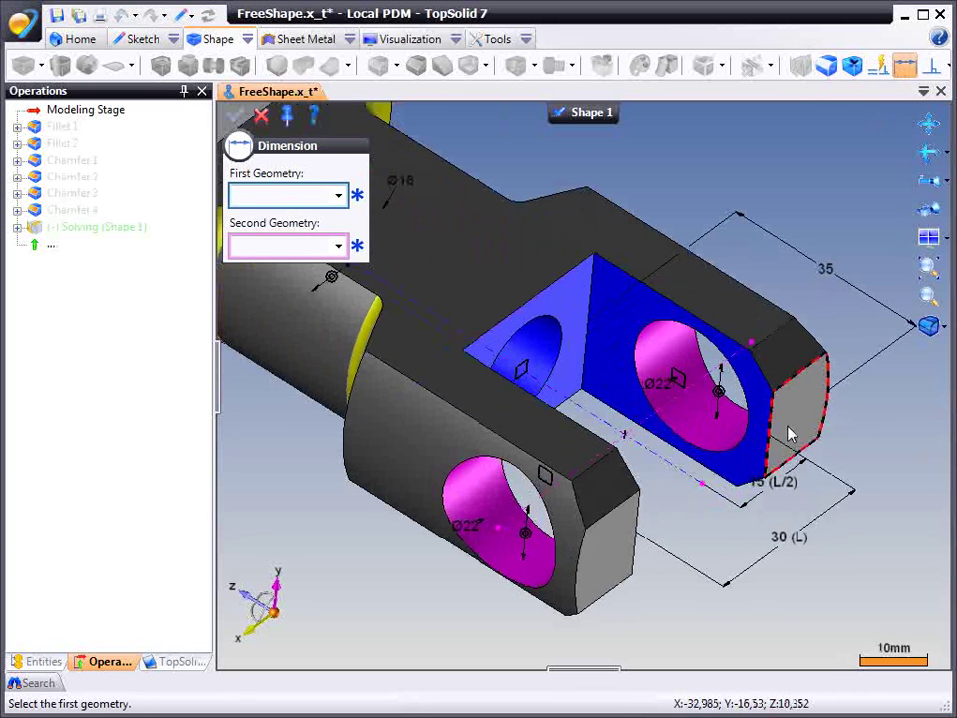
pyautogui.click(788, 433)
pyautogui.click(737, 399)
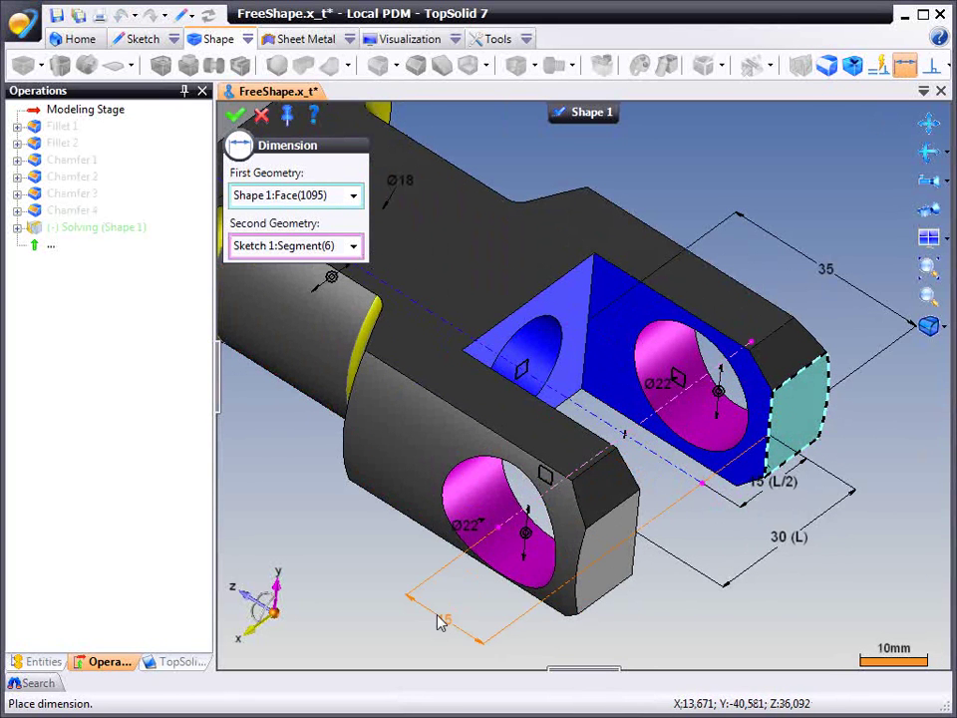
pyautogui.click(439, 622)
pyautogui.moveTo(318, 639); pyautogui.dragTo(370, 581, button='middle')
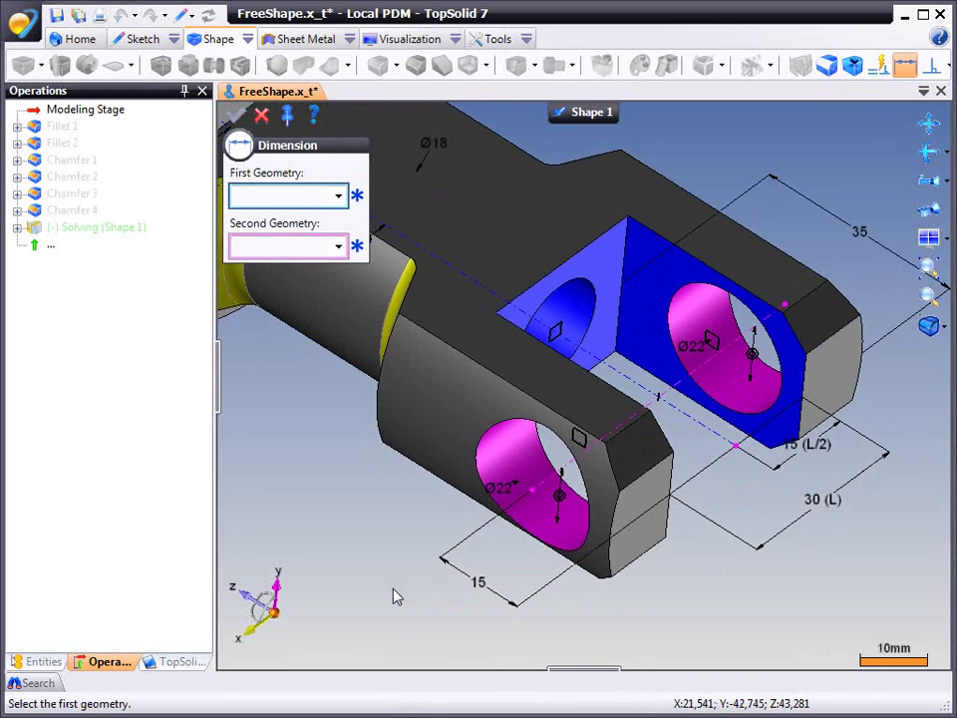
pyautogui.press('Escape')
pyautogui.doubleClick(478, 584)
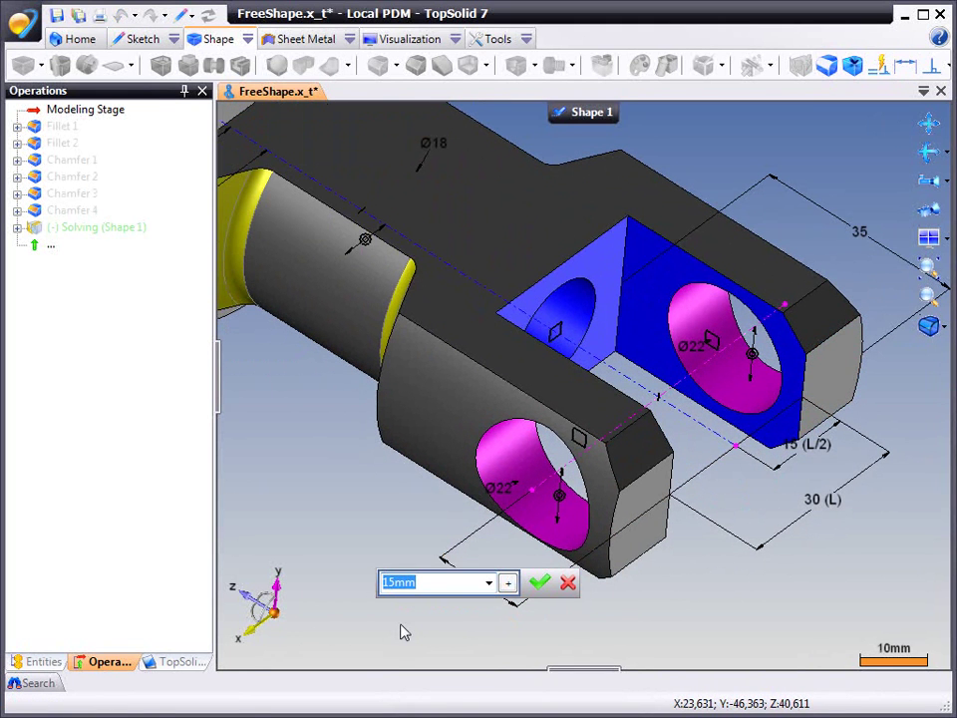
pyautogui.write('16')
pyautogui.press('Return')
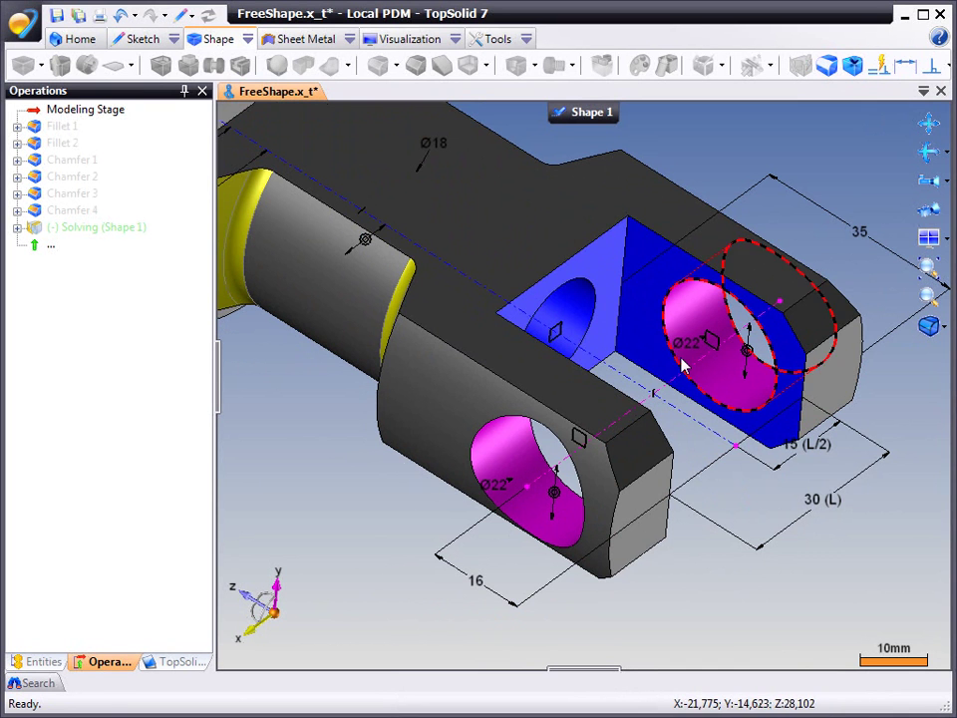
# Set the slot's depth from the arm's end face to 30 mm and finish editing the shape's Solving operation.
pyautogui.doubleClick(859, 232)
pyautogui.write('3')
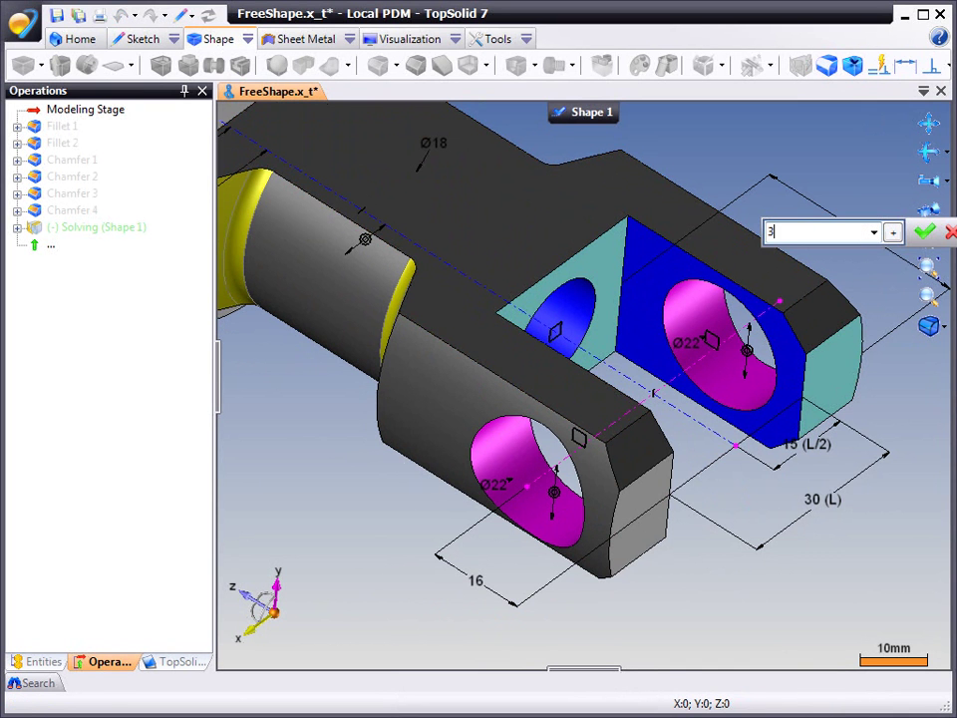
pyautogui.write('0')
pyautogui.press('Return')
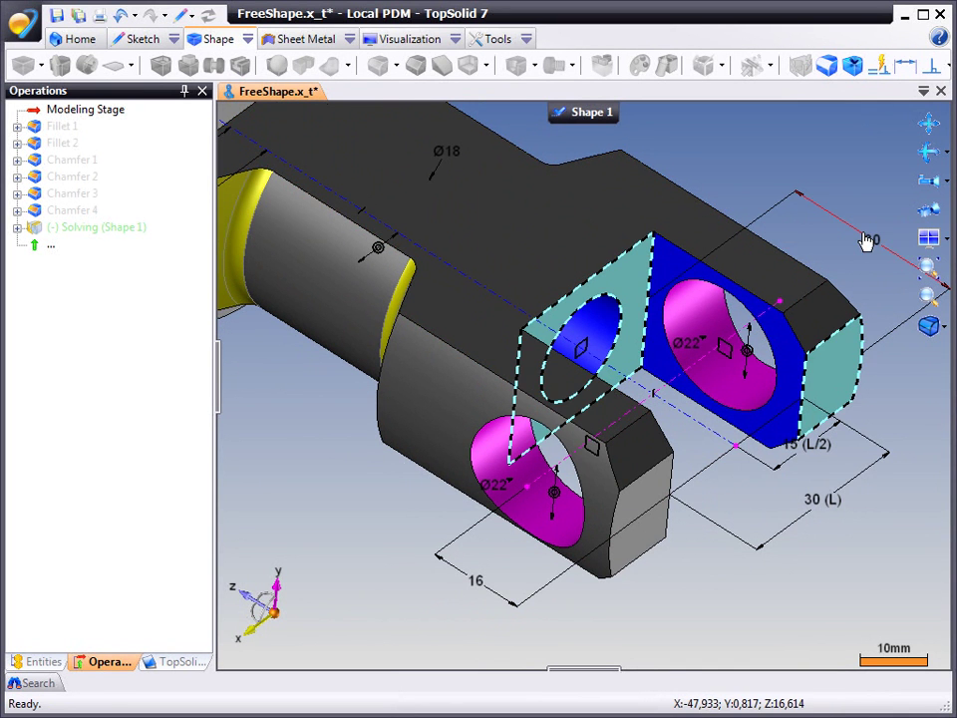
pyautogui.click(597, 114)
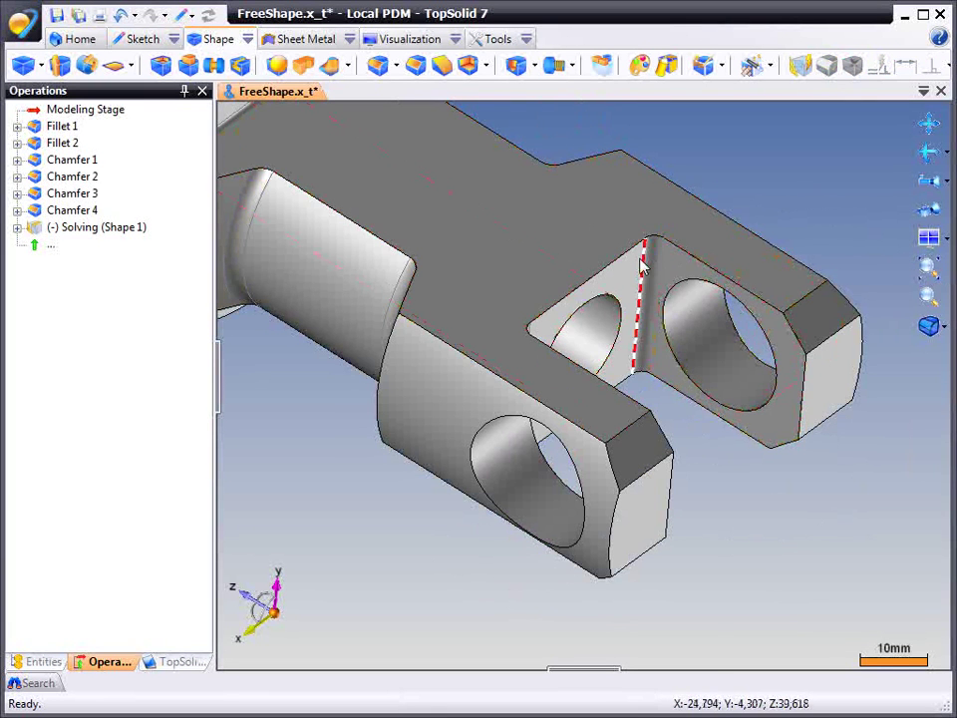
# Edit the shape's Solving operation and unfix the small shoulder face between the shaft's two diameters.
pyautogui.scroll(-4, 599, 257)
pyautogui.moveTo(598, 257); pyautogui.dragTo(486, 353, button='middle')
pyautogui.rightClick(456, 379)
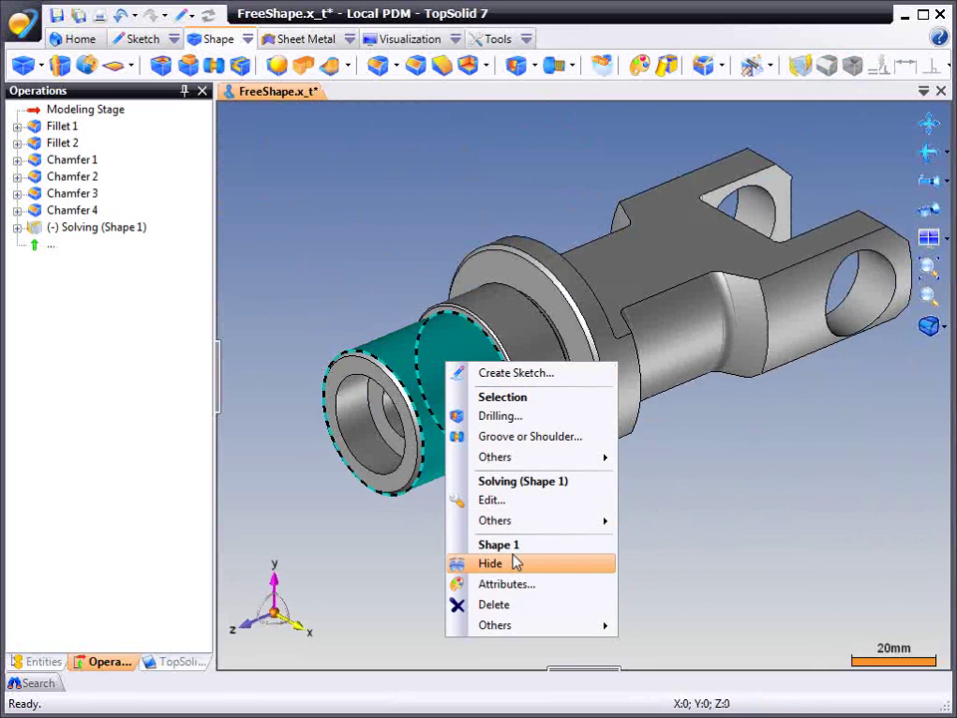
pyautogui.click(519, 502)
pyautogui.scroll(5, 529, 335)
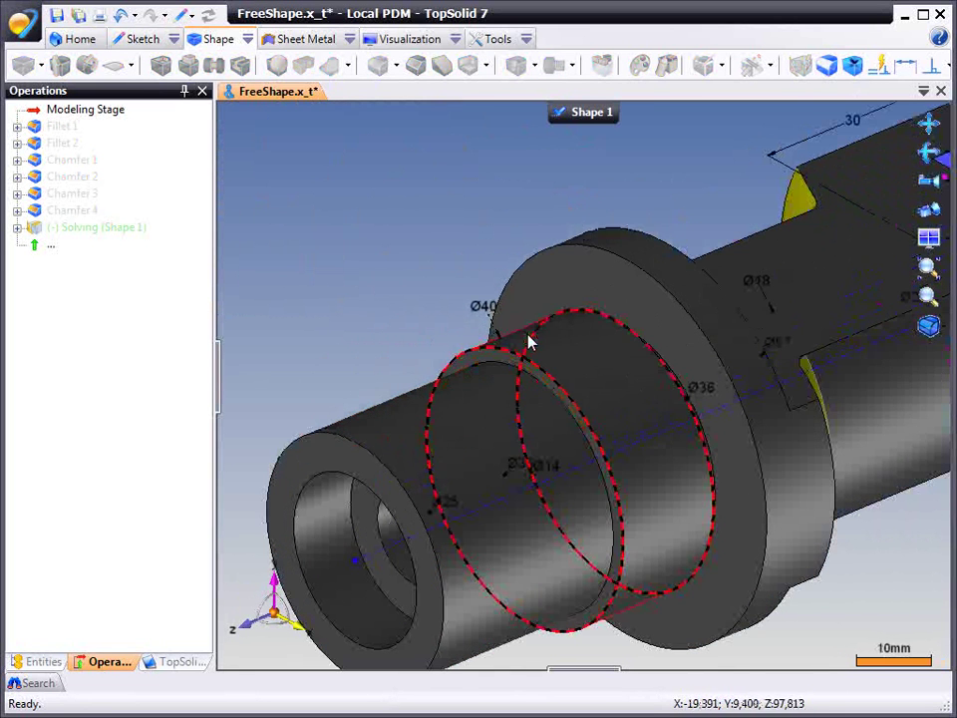
pyautogui.rightClick(514, 365)
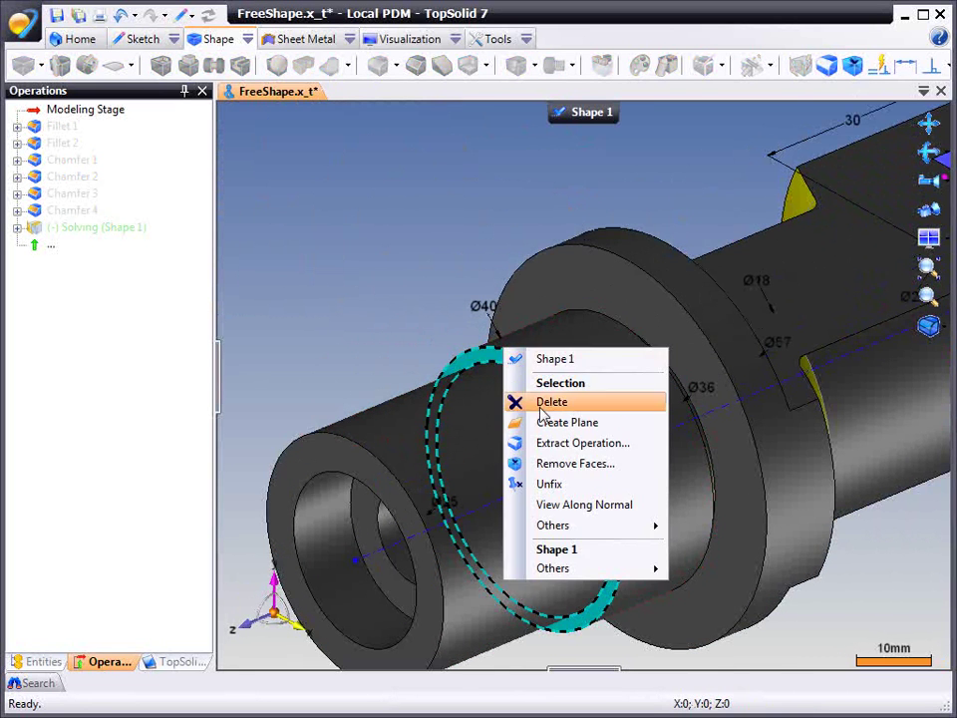
pyautogui.click(566, 489)
pyautogui.moveTo(437, 305); pyautogui.dragTo(408, 321, button='middle')
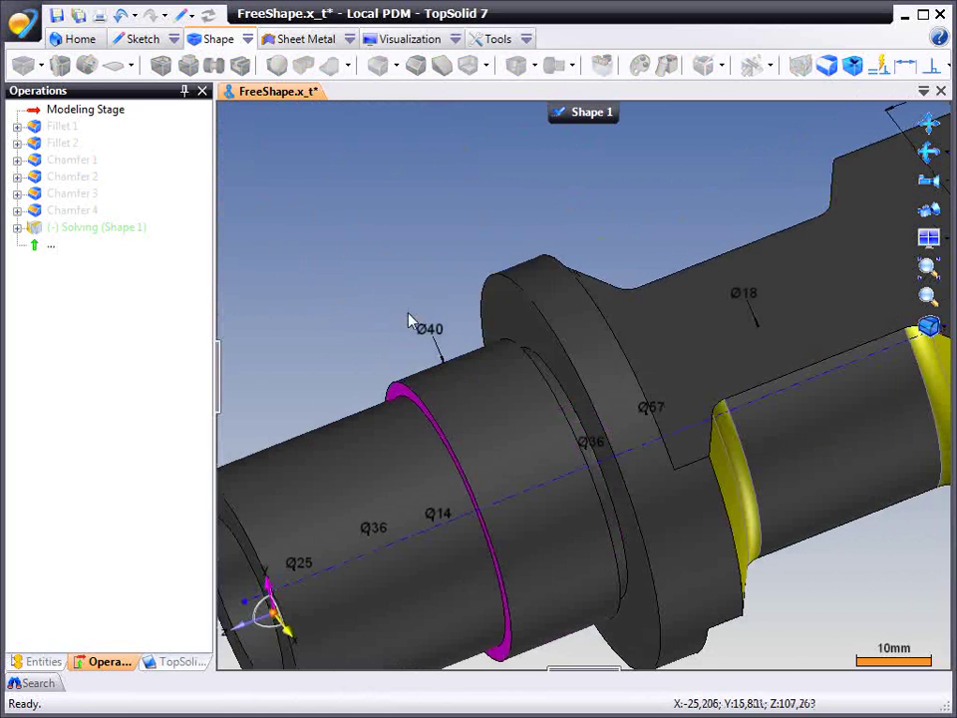
# Unfix the groove's side face and the collar's front face next to it.
pyautogui.click(520, 357)
pyautogui.rightClick(511, 341)
pyautogui.press('Escape')
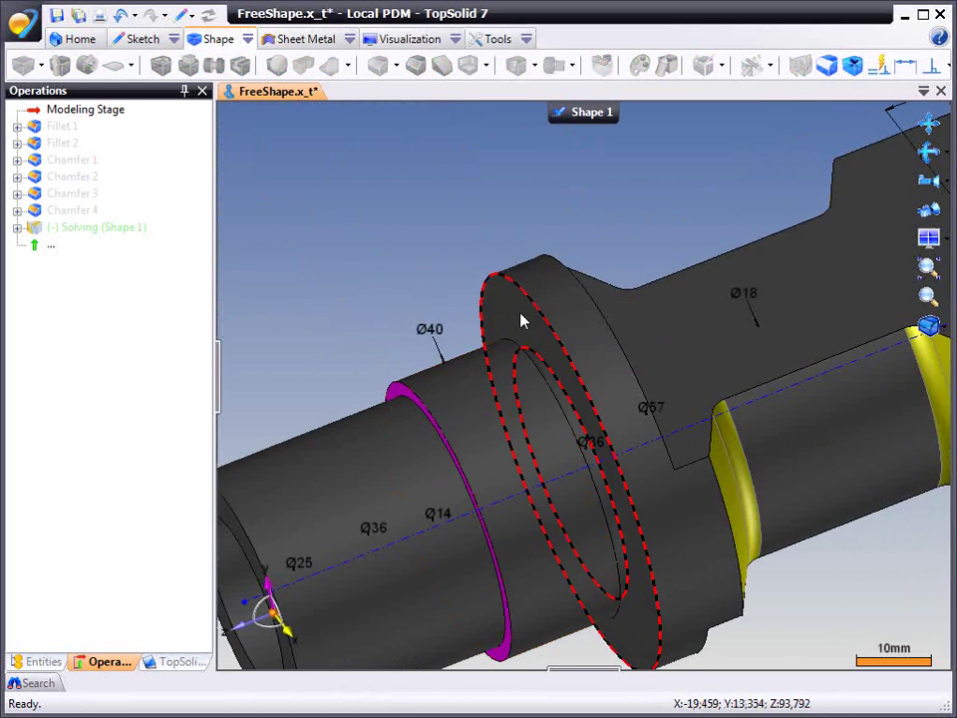
pyautogui.click(516, 311)
pyautogui.rightClick(510, 306)
pyautogui.click(559, 440)
# Unfix the two flat rear faces of the collar on opposite sides of the body.
pyautogui.moveTo(410, 269); pyautogui.dragTo(497, 314, button='middle')
pyautogui.click(497, 315)
pyautogui.rightClick(490, 299)
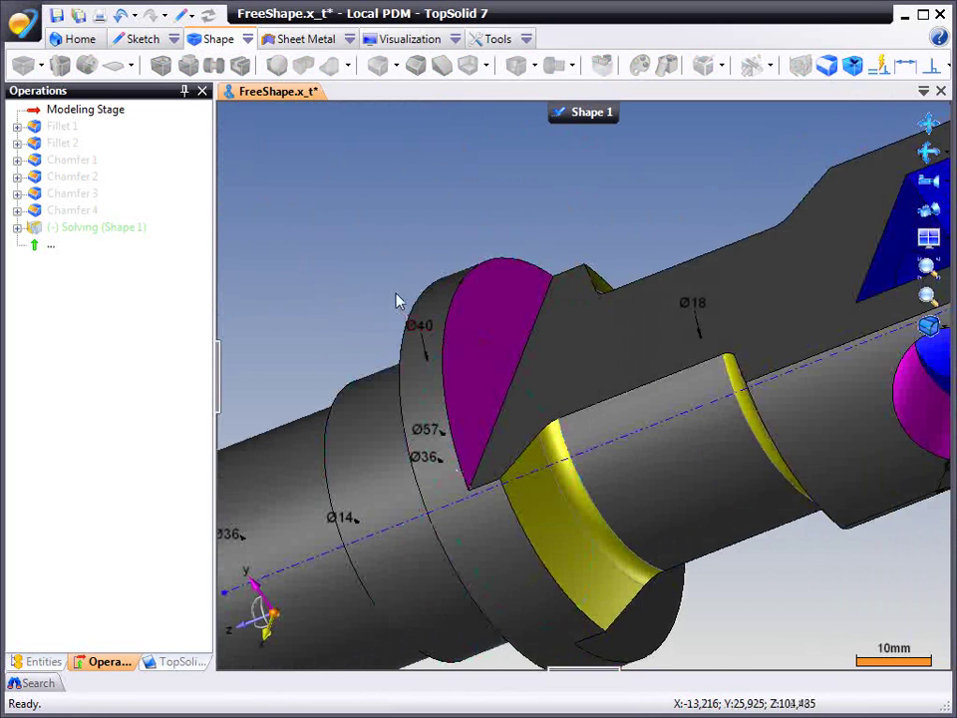
pyautogui.moveTo(397, 301); pyautogui.dragTo(664, 585, button='middle')
pyautogui.rightClick(666, 586)
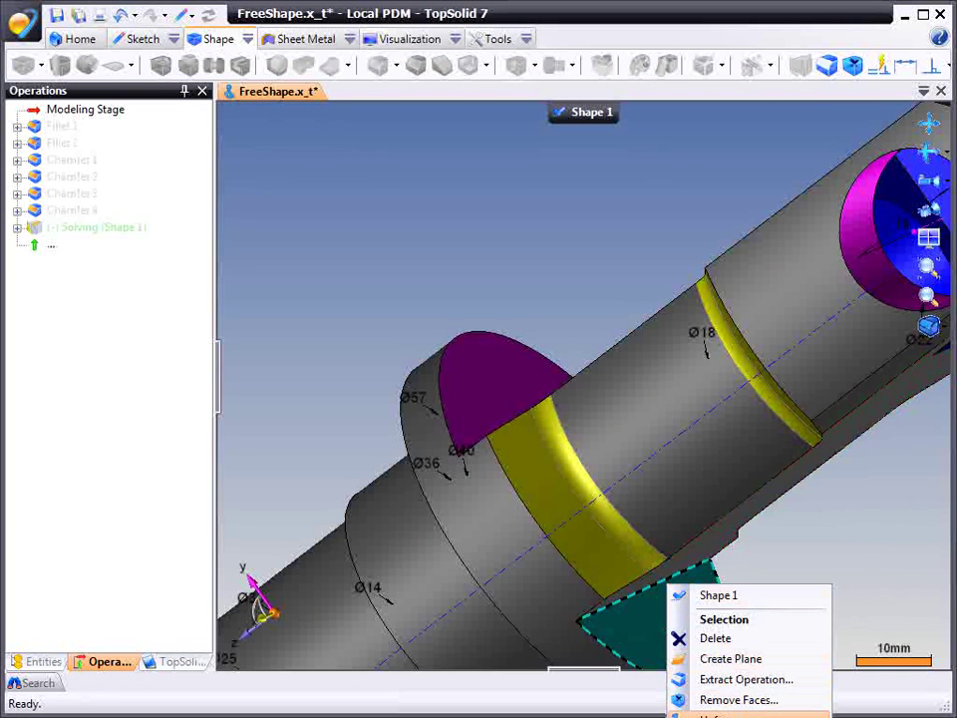
pyautogui.moveTo(718, 713); pyautogui.dragTo(854, 177, button='middle')
# Constrain the shape automatically with automatic axes, orientations and tangencies.
pyautogui.click(878, 64)
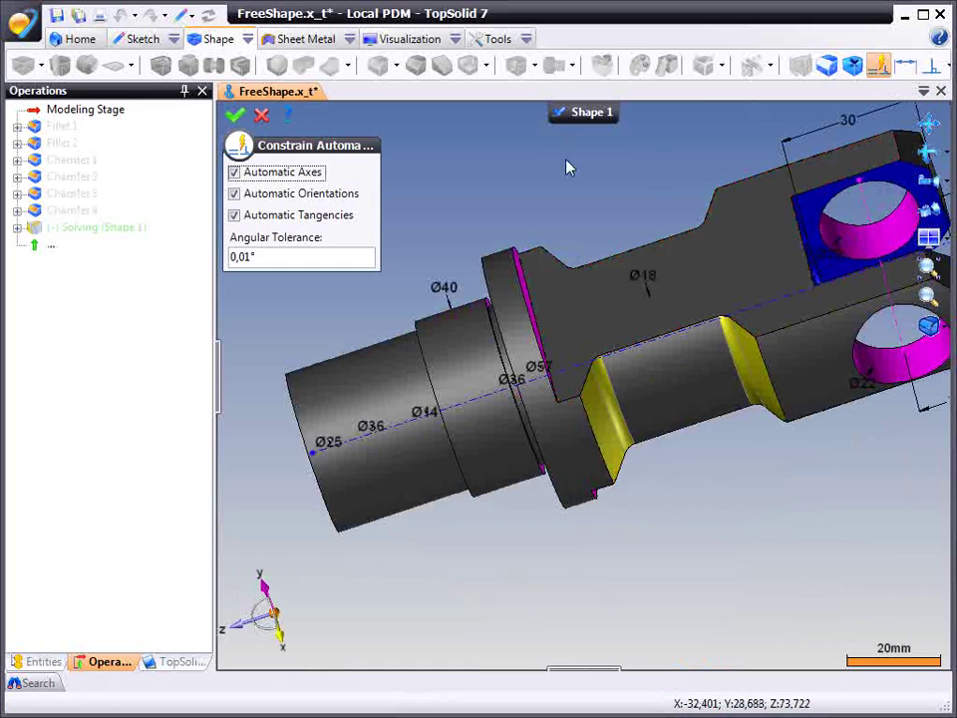
pyautogui.rightClick(558, 152)
pyautogui.click(583, 159)
pyautogui.moveTo(513, 179); pyautogui.dragTo(557, 172, button='middle')
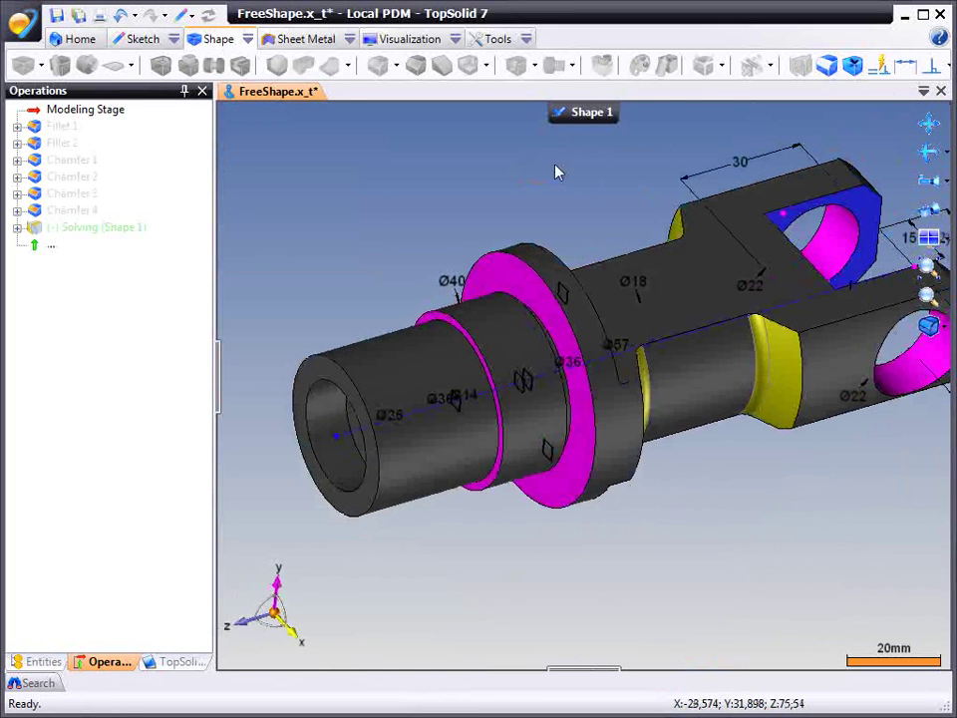
# Dimension the distance from the shaft's end face to the small shoulder face.
pyautogui.click(904, 65)
pyautogui.click(341, 370)
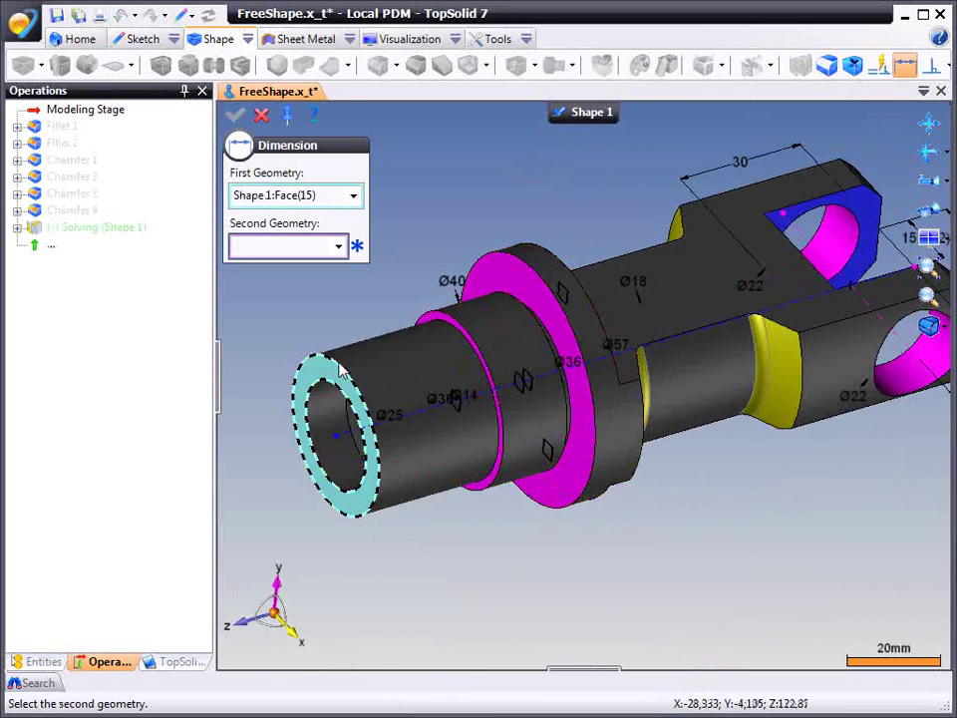
pyautogui.click(429, 320)
pyautogui.click(307, 322)
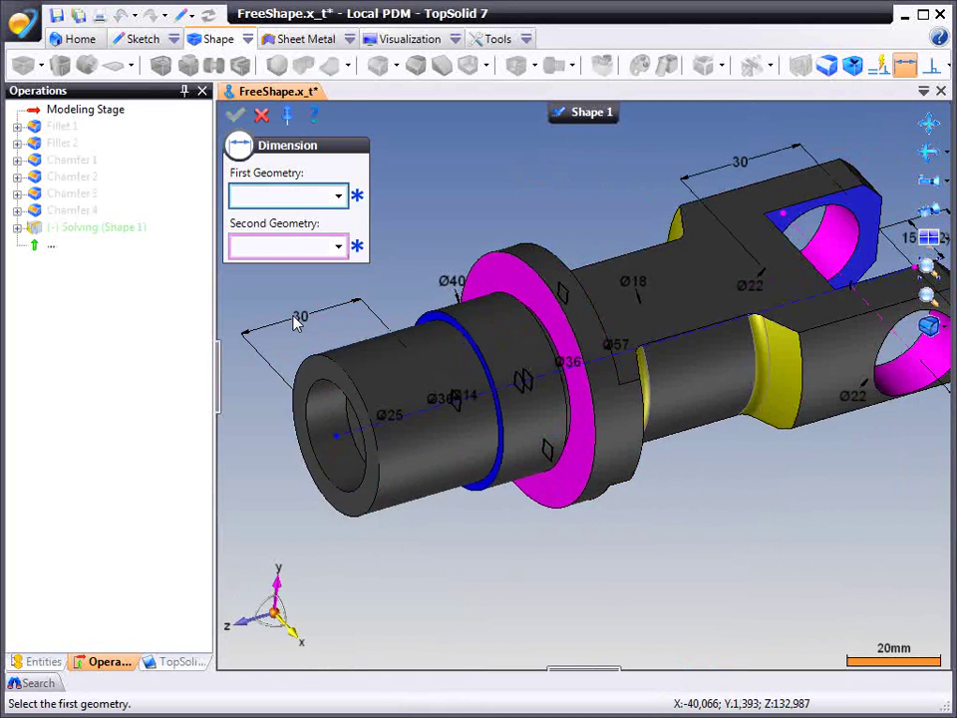
pyautogui.scroll(3, 257, 293)
pyautogui.press('Escape')
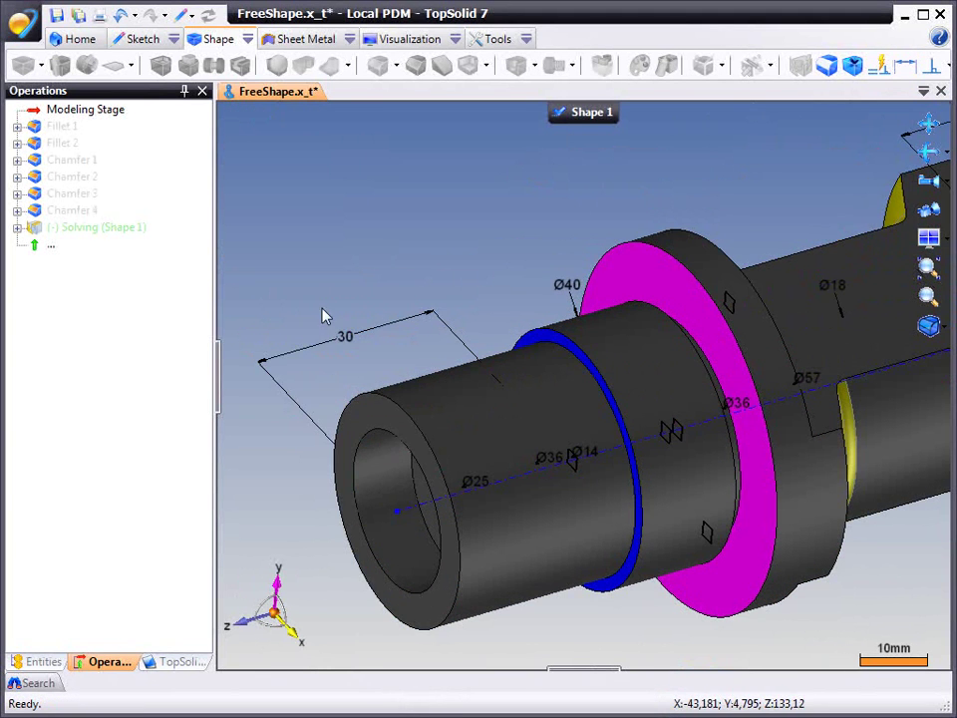
pyautogui.moveTo(323, 314); pyautogui.dragTo(306, 316, button='middle')
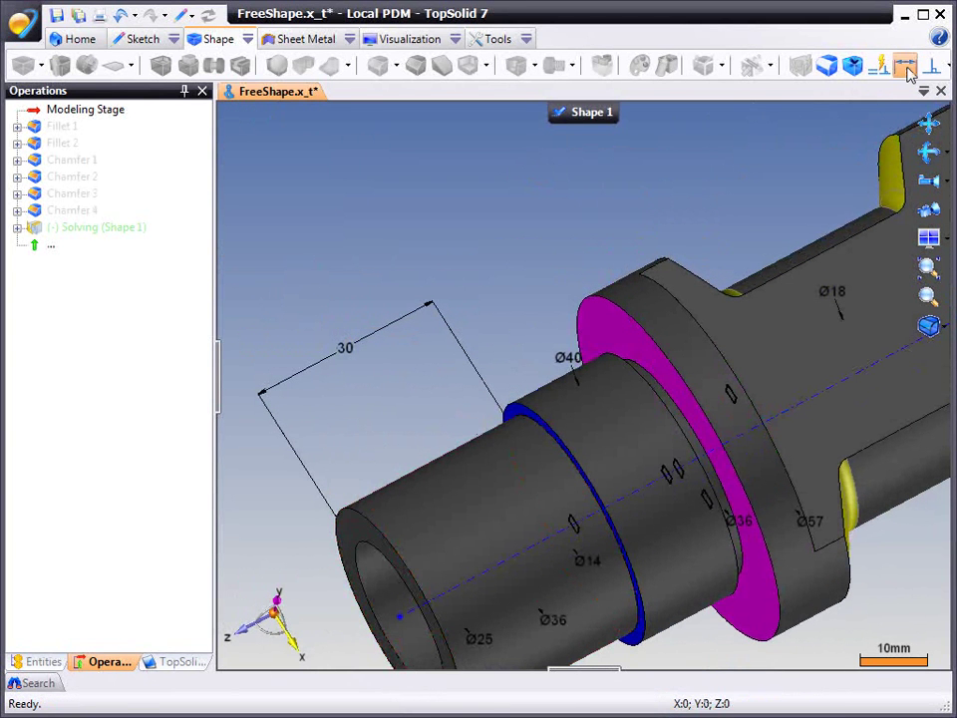
# Dimension the distance from the shaft's end face to the collar's front face.
pyautogui.click(904, 65)
pyautogui.click(363, 512)
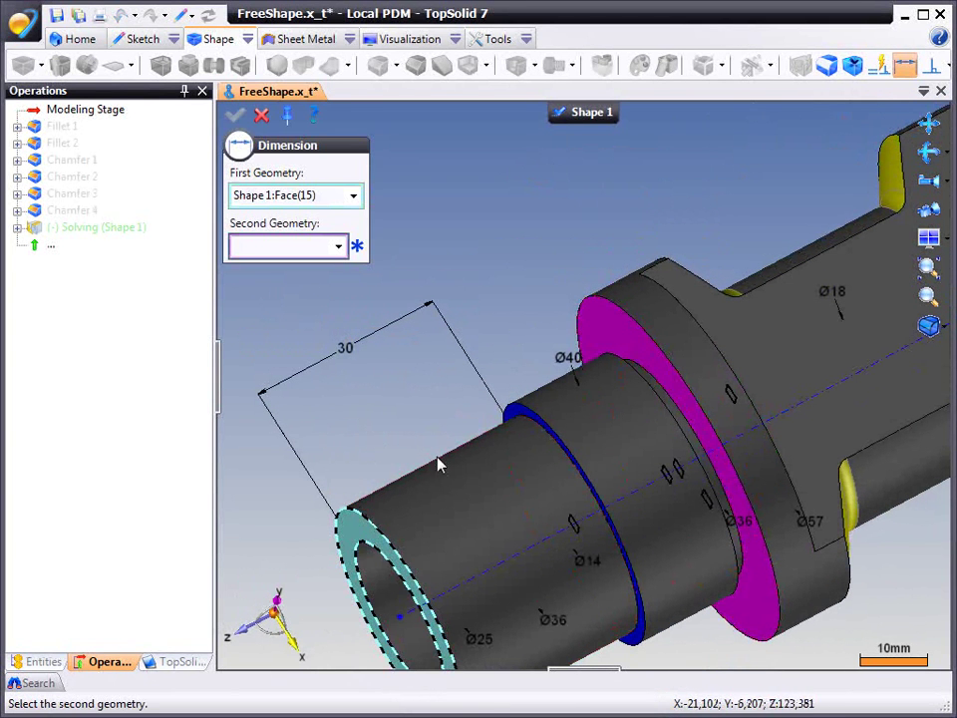
pyautogui.click(602, 331)
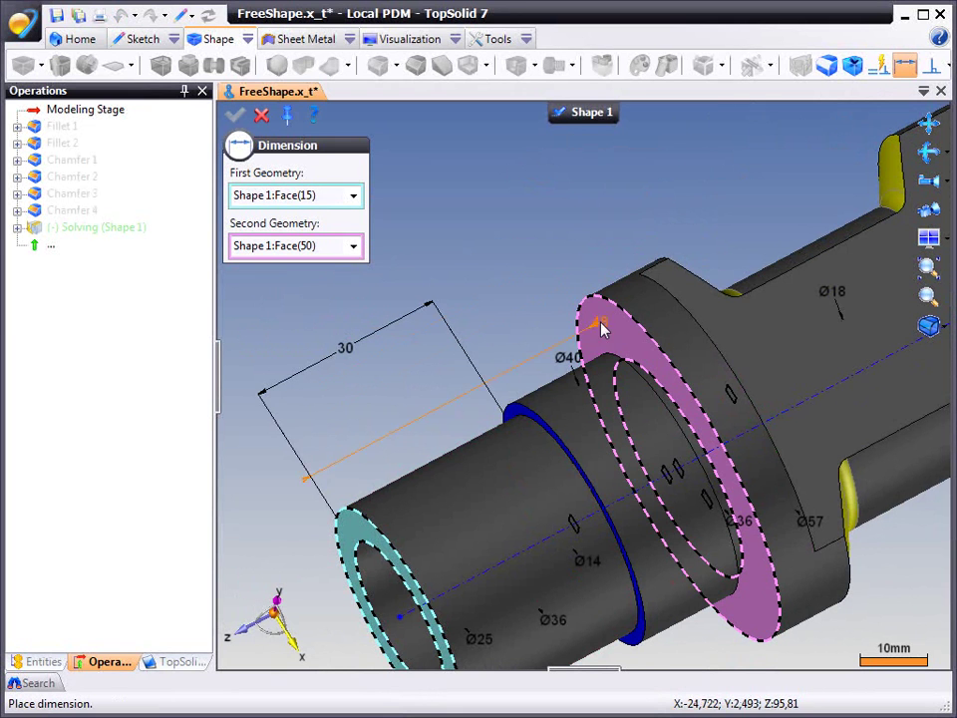
pyautogui.click(374, 299)
# Dimension the groove's width from the collar's front face to the groove's opposite side.
pyautogui.click(640, 357)
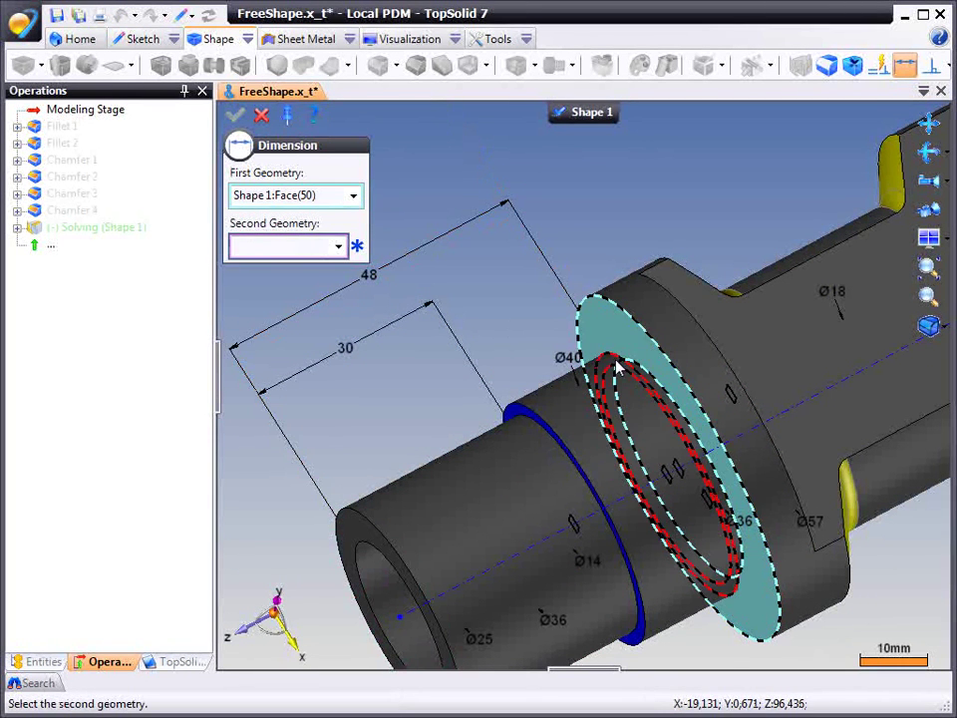
pyautogui.click(618, 368)
pyautogui.click(494, 290)
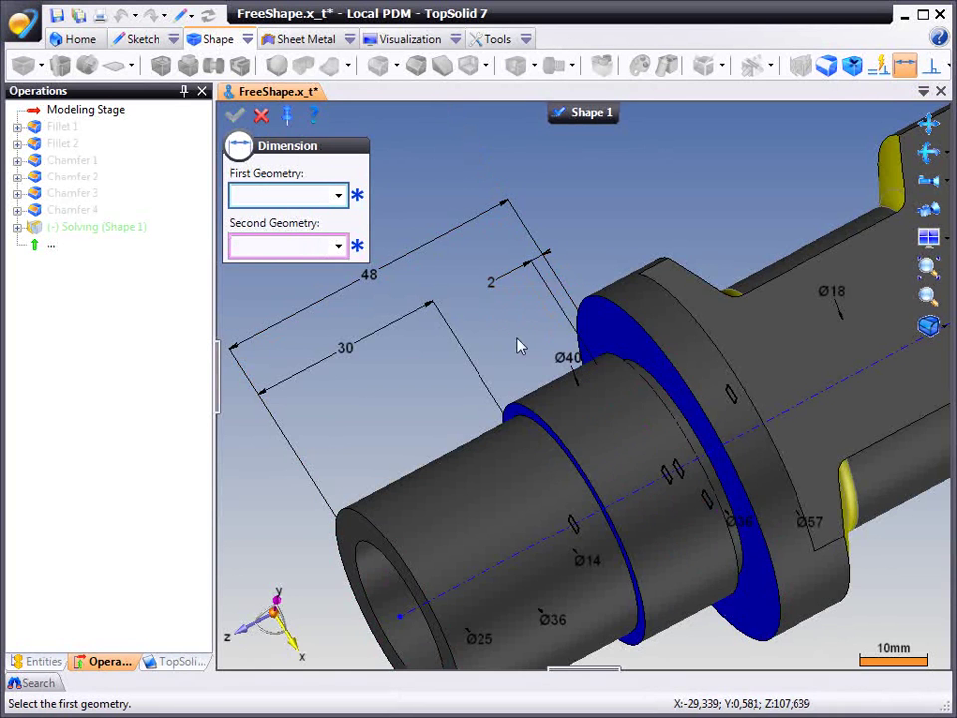
# Dimension the collar's thickness from its front face to one of the flat rear faces.
pyautogui.click(589, 336)
pyautogui.moveTo(662, 331); pyautogui.dragTo(593, 353, button='middle')
pyautogui.click(592, 353)
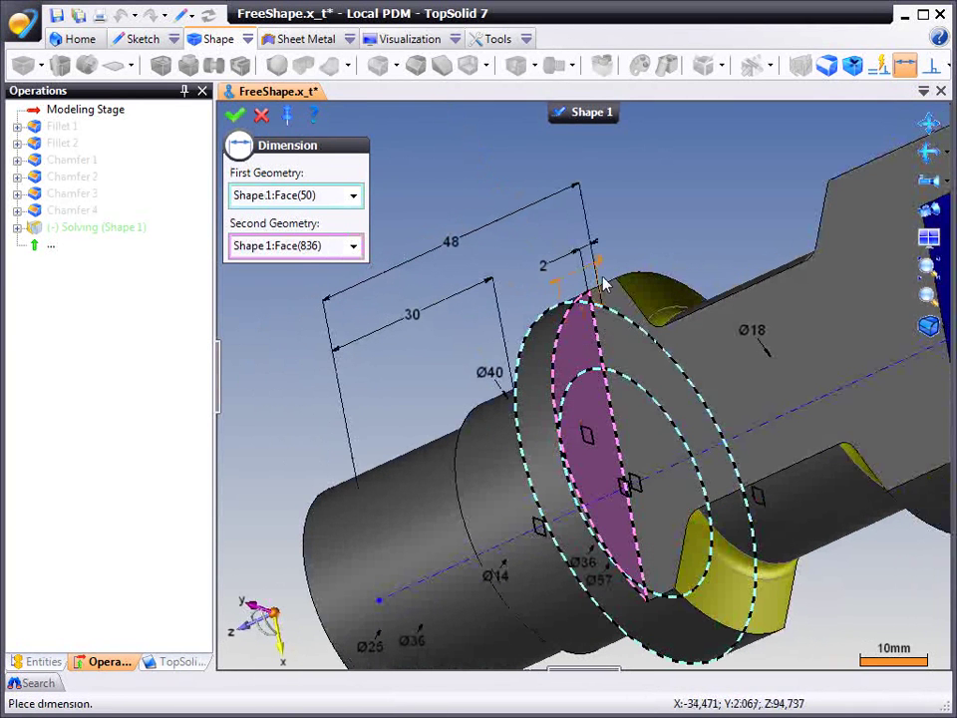
pyautogui.click(616, 172)
pyautogui.moveTo(452, 290); pyautogui.dragTo(508, 271, button='middle')
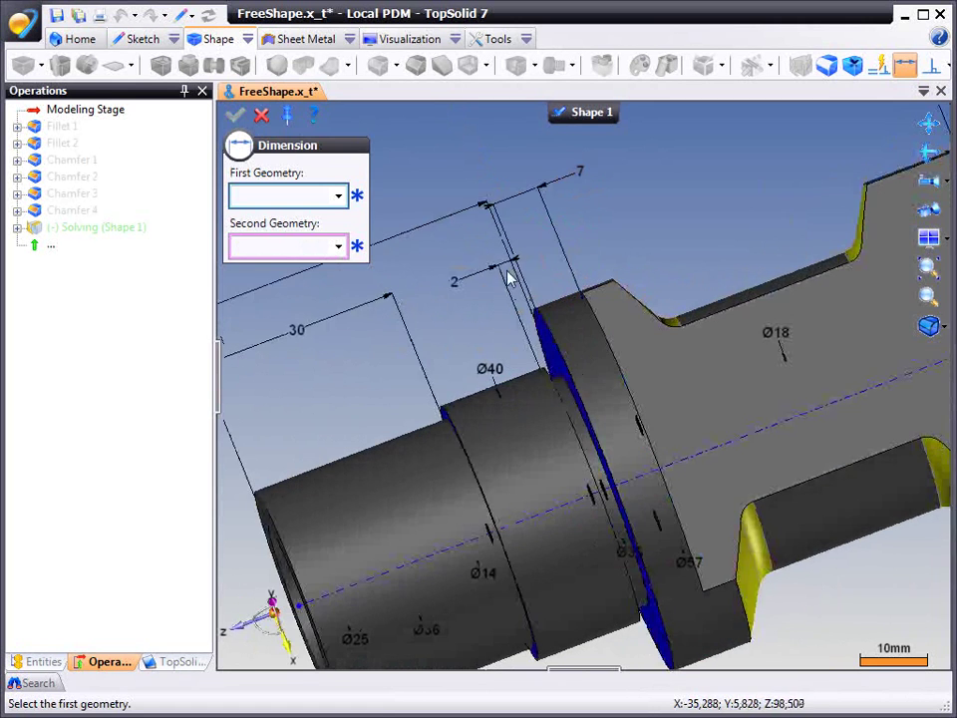
pyautogui.press('Escape')
pyautogui.scroll(-3, 416, 305)
pyautogui.moveTo(443, 309); pyautogui.dragTo(464, 320, button='middle')
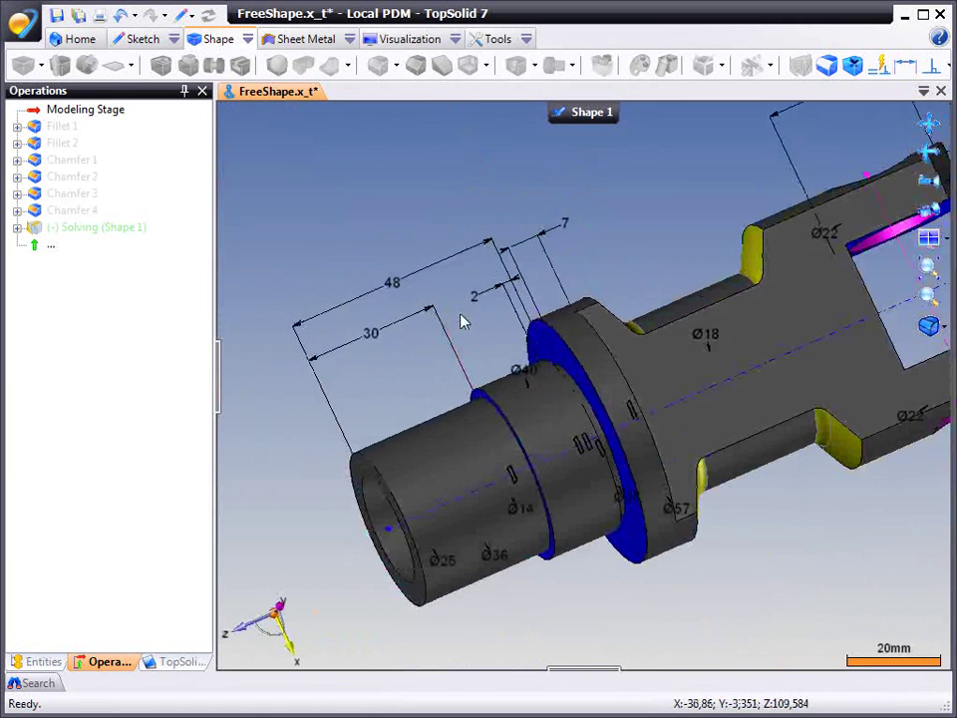
# Set the distance from the shaft's end face to the shoulder to 12 mm.
pyautogui.doubleClick(374, 333)
pyautogui.write('12')
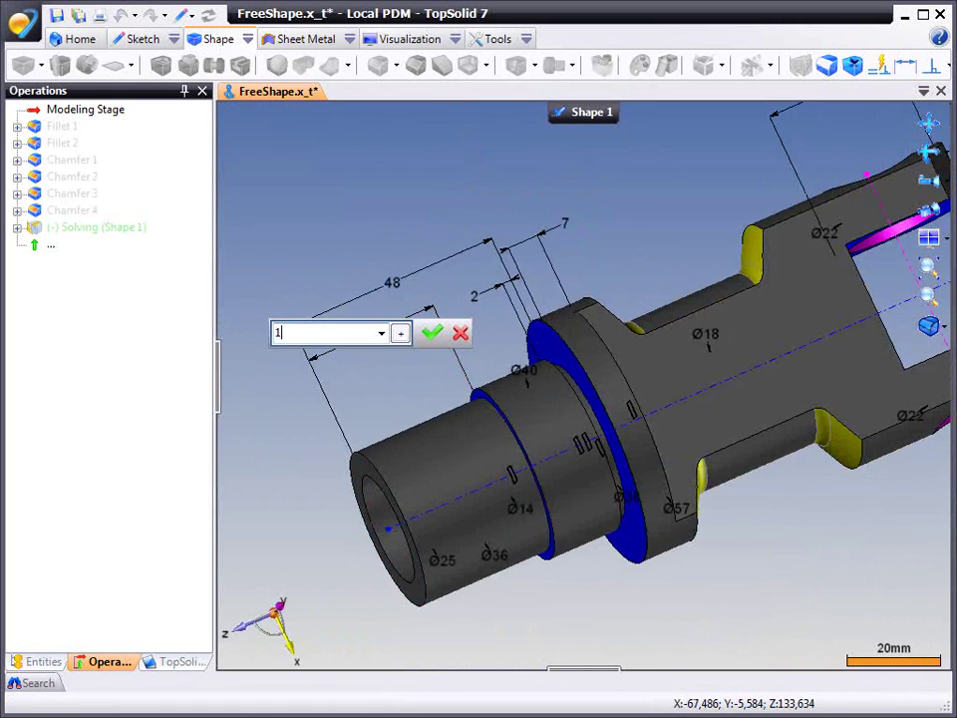
pyautogui.press('Return')
# Set the distance from the shaft's end face to the collar's front face to 35 mm.
pyautogui.moveTo(348, 237); pyautogui.dragTo(331, 256, button='middle')
pyautogui.doubleClick(390, 286)
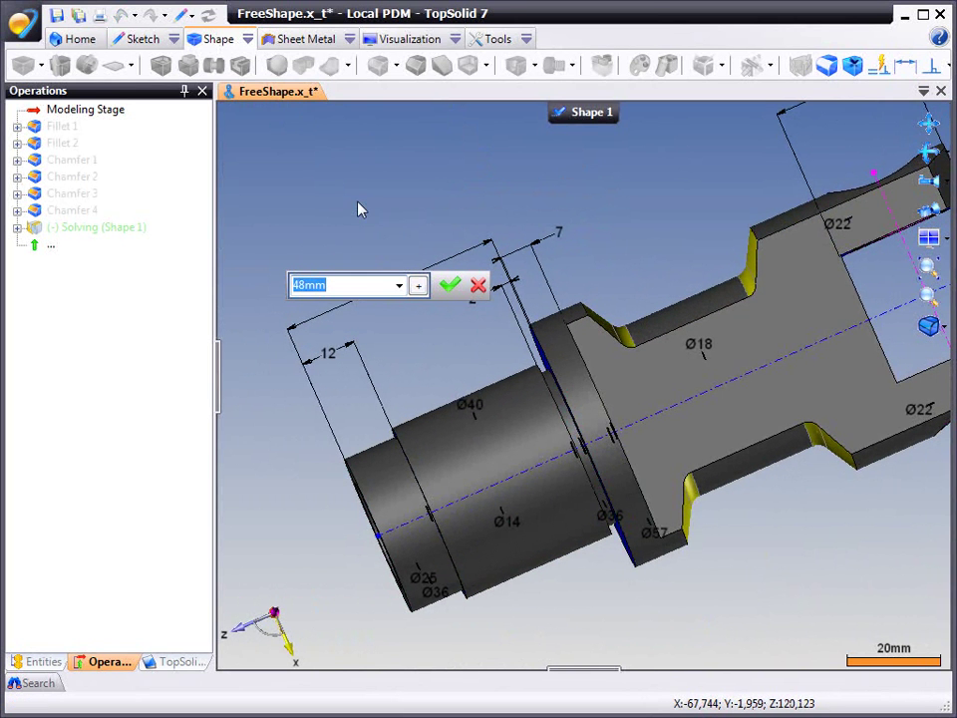
pyautogui.write('35')
pyautogui.press('Return')
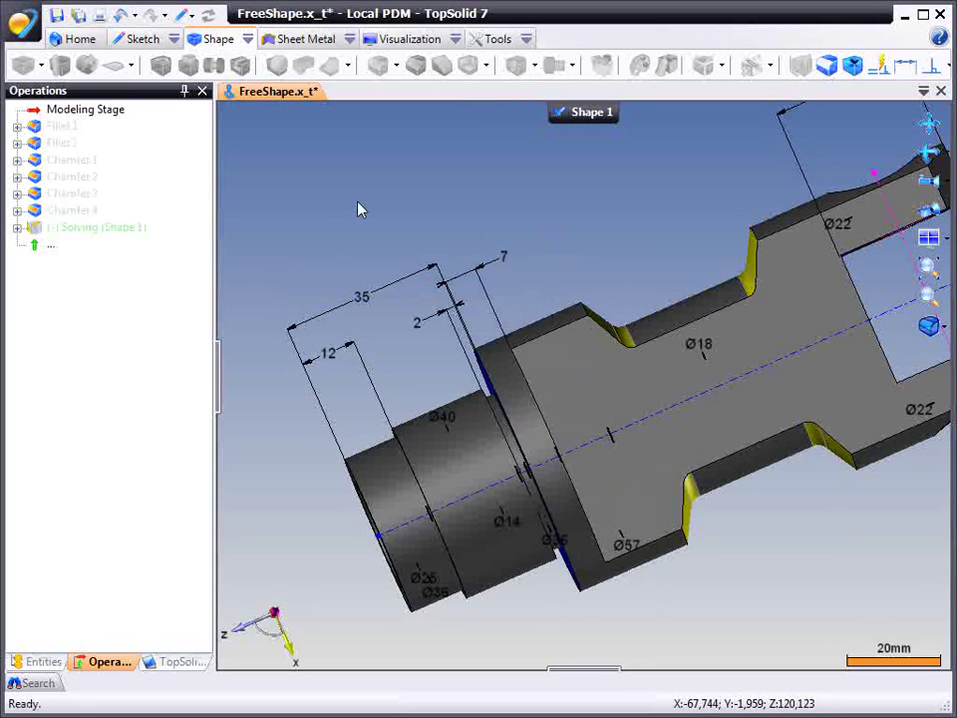
# Set the collar's thickness to 15 mm.
pyautogui.moveTo(359, 207); pyautogui.dragTo(332, 212, button='middle')
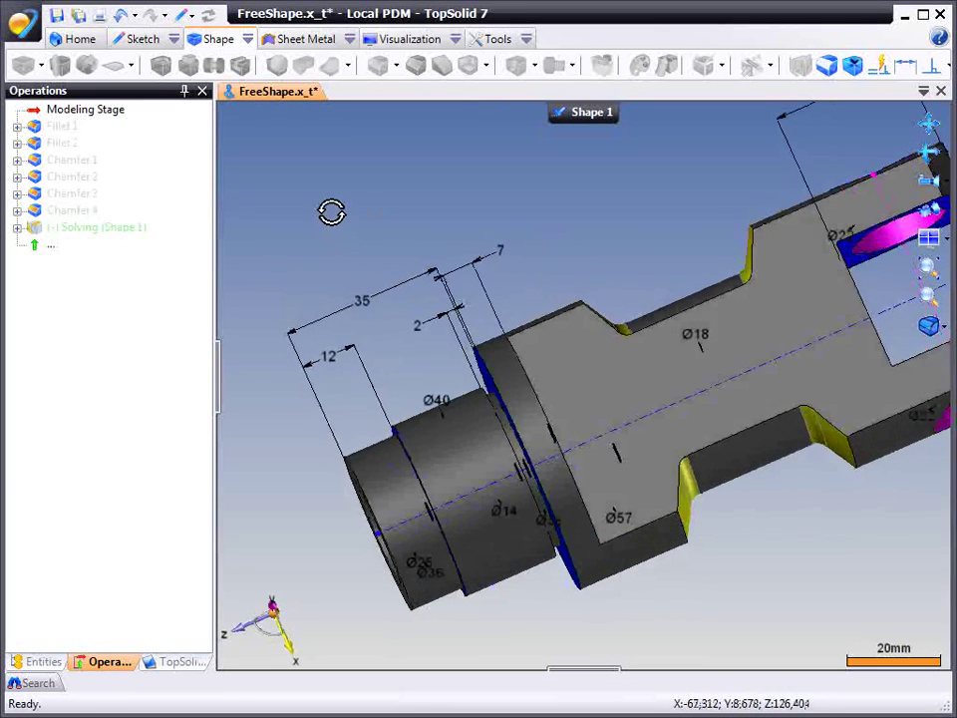
pyautogui.doubleClick(498, 255)
pyautogui.write('15')
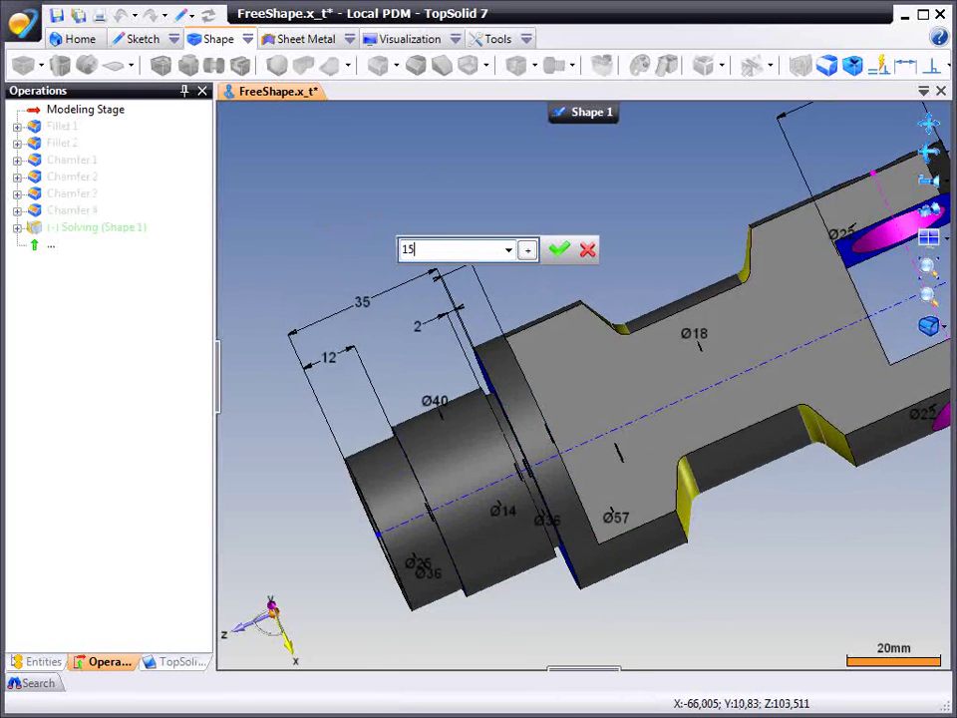
pyautogui.press('Return')
# Make the collar's two flat rear faces coincident and finish editing the shape's Solving operation.
pyautogui.moveTo(471, 628); pyautogui.dragTo(439, 585, button='middle')
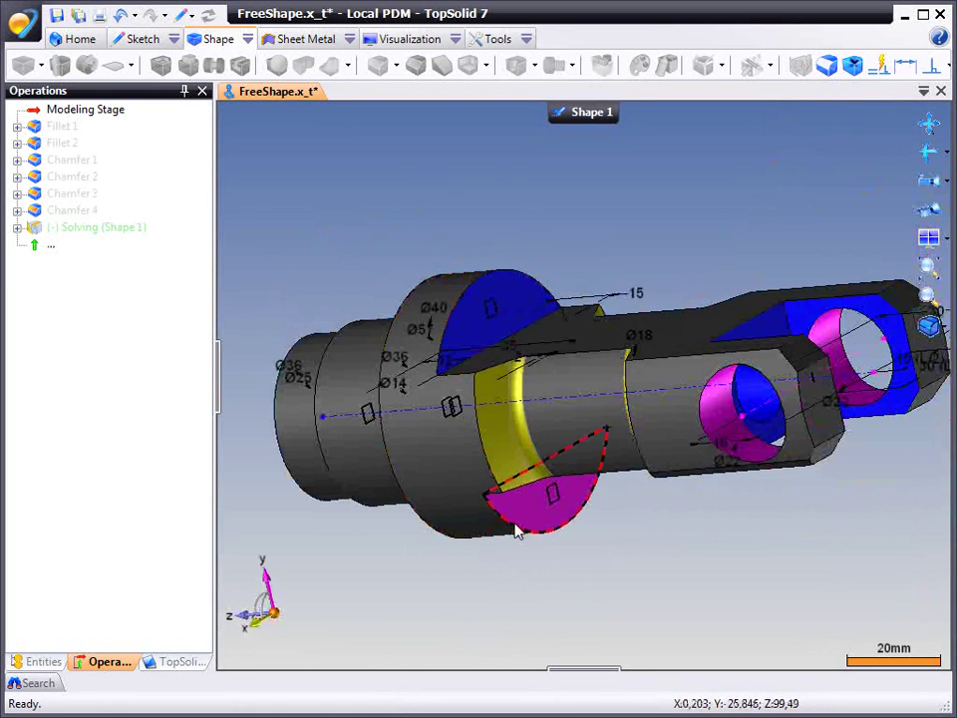
pyautogui.click(933, 65)
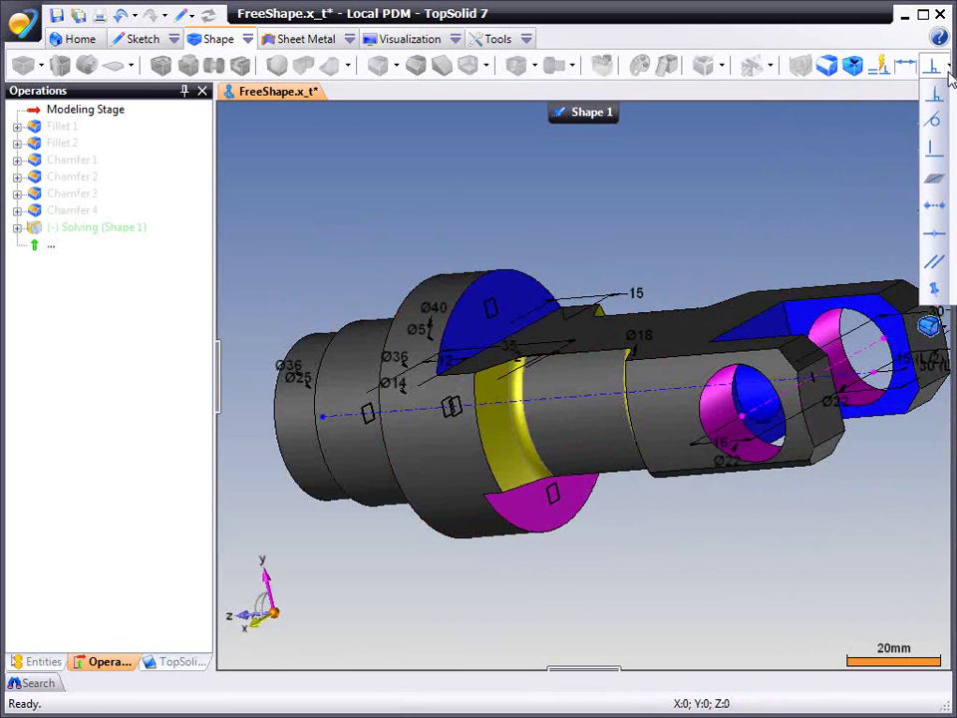
pyautogui.click(933, 204)
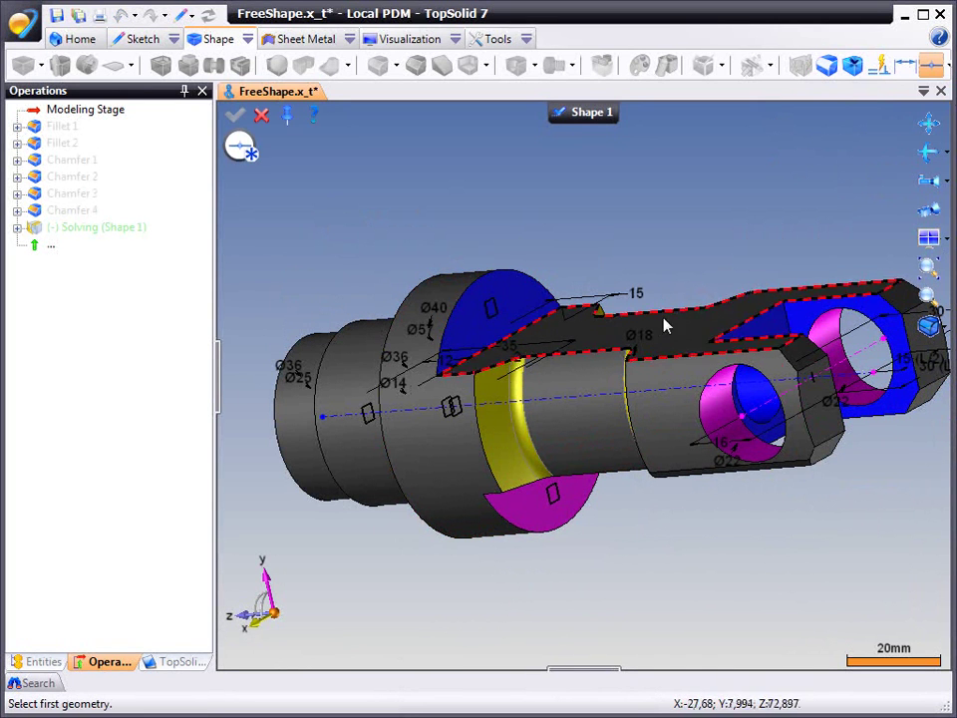
pyautogui.click(472, 326)
pyautogui.moveTo(482, 359); pyautogui.dragTo(549, 519, button='middle')
pyautogui.click(543, 525)
pyautogui.moveTo(572, 600); pyautogui.dragTo(558, 654, button='middle')
pyautogui.click(261, 115)
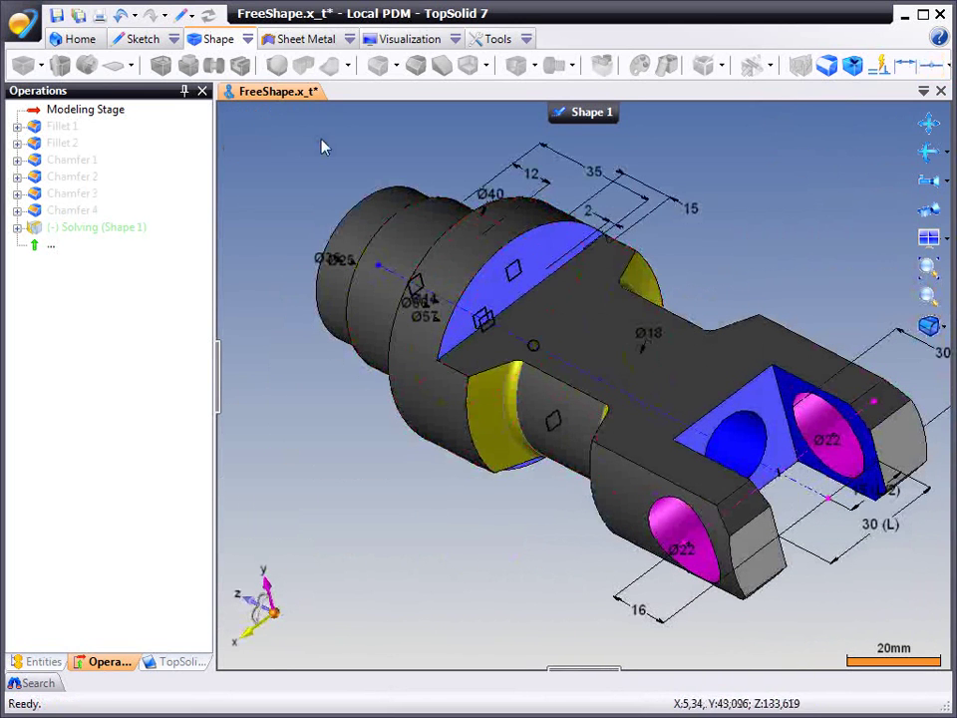
pyautogui.click(589, 119)
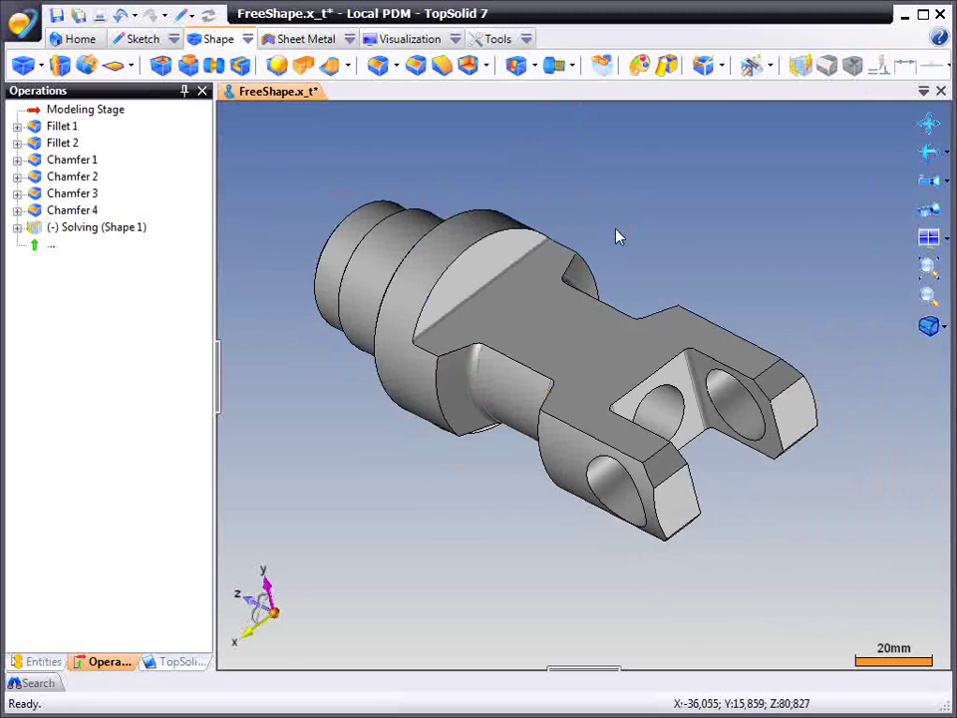